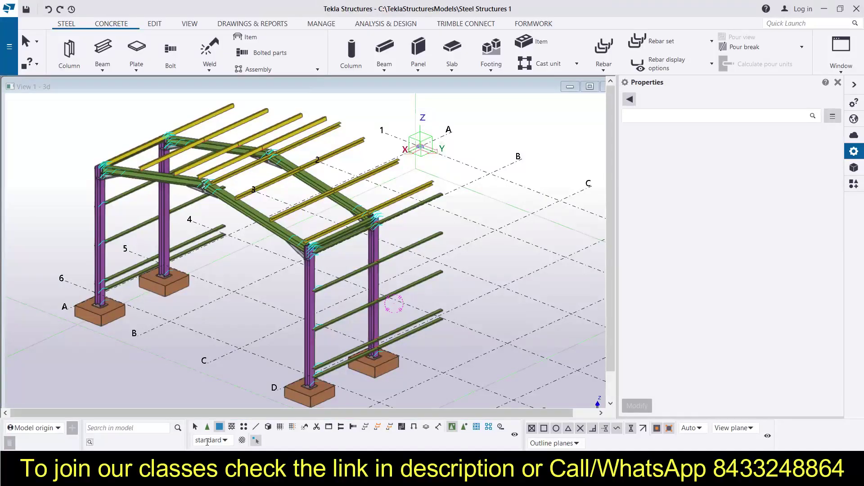
# - Examine the steel portal frame with its roof purlins and side girts in the 3D view from several angles
pyautogui.click(556, 443)
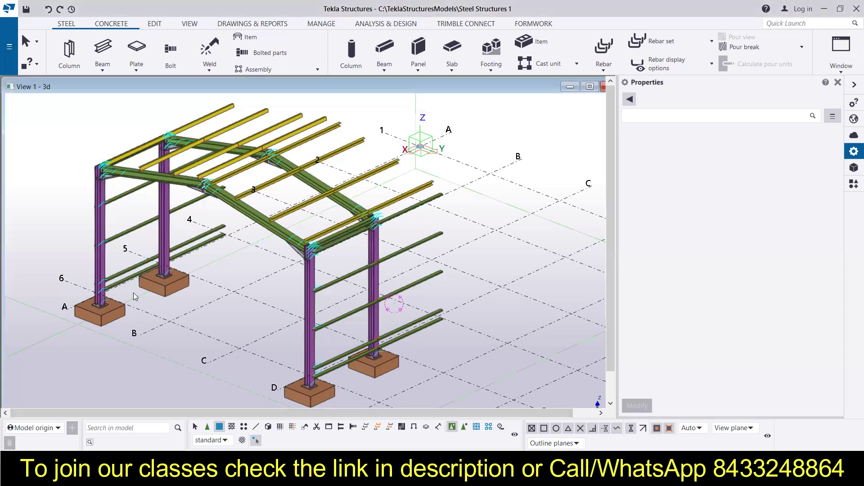
pyautogui.keyDown('ctrl'); pyautogui.moveTo(257, 310); pyautogui.dragTo(132, 273, button='middle'); pyautogui.keyUp('ctrl')
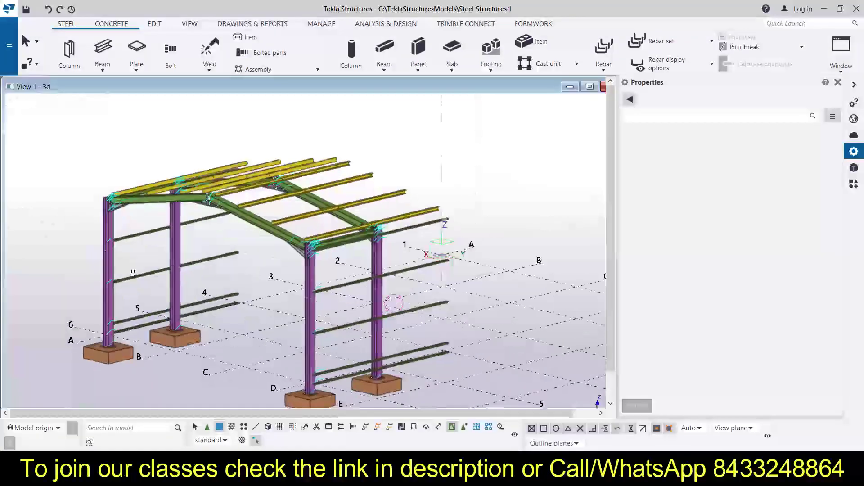
pyautogui.scroll(-5, 129, 270)
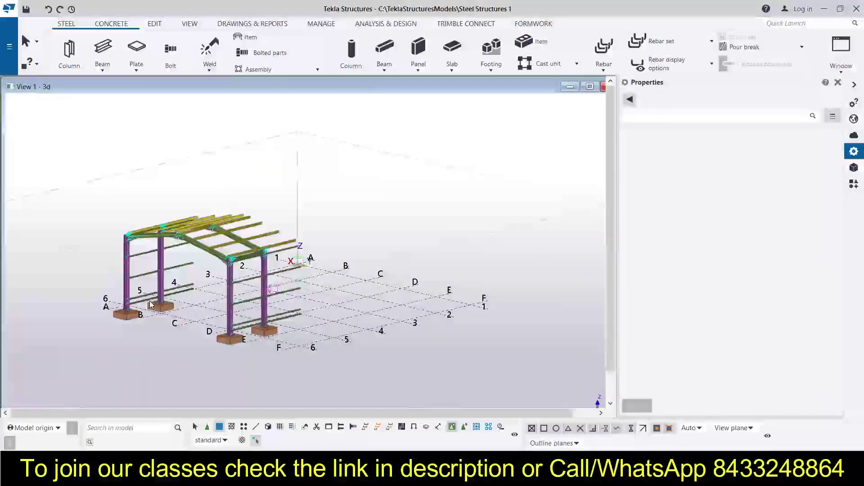
pyautogui.keyDown('ctrl'); pyautogui.moveTo(167, 309); pyautogui.dragTo(133, 288, button='middle'); pyautogui.keyUp('ctrl')
pyautogui.scroll(4, 126, 289)
pyautogui.scroll(-5, 168, 276)
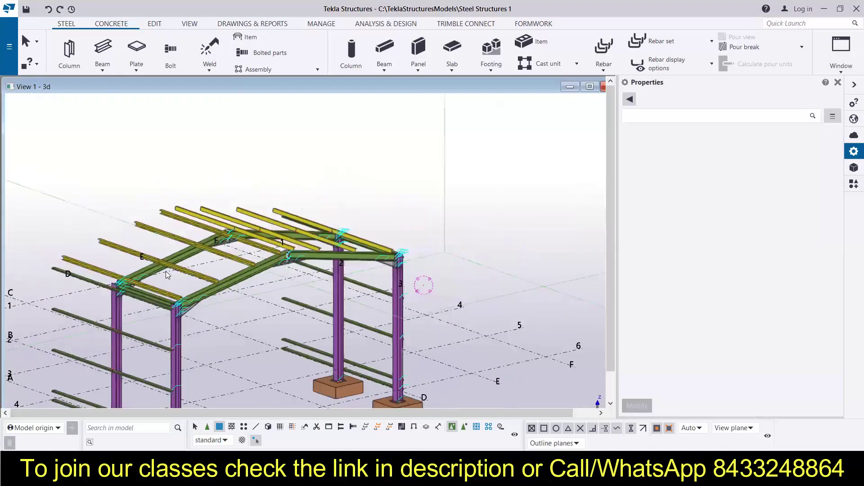
pyautogui.keyDown('ctrl'); pyautogui.moveTo(340, 293); pyautogui.dragTo(264, 178, button='middle'); pyautogui.keyUp('ctrl')
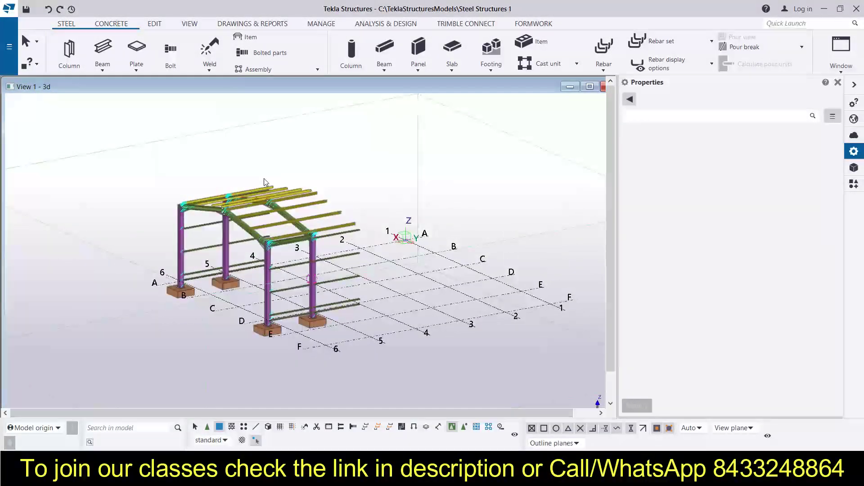
pyautogui.scroll(5, 218, 198)
pyautogui.scroll(-3, 216, 205)
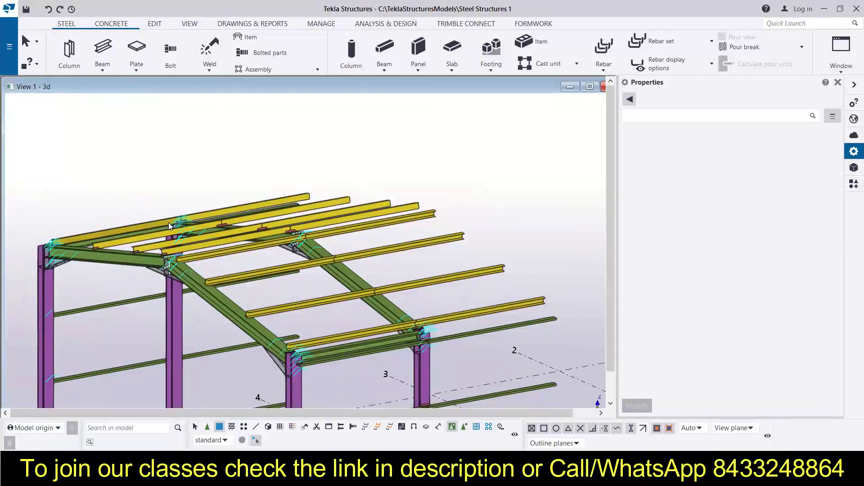
pyautogui.scroll(-2, 207, 206)
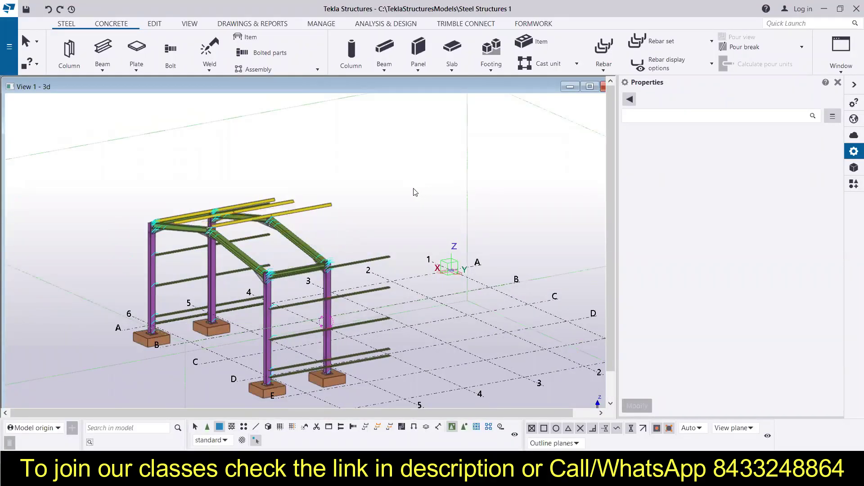
# - Undo the roof purlin copies and the purlin extension until only the eave purlin between the two frames remains
pyautogui.hotkey('ctrl', 'z')
pyautogui.hotkey('ctrl', 'z')
pyautogui.hotkey('ctrl', 'y')
pyautogui.hotkey('ctrl', 'y')
pyautogui.hotkey('ctrl', 'z')
pyautogui.hotkey('ctrl', 'z')
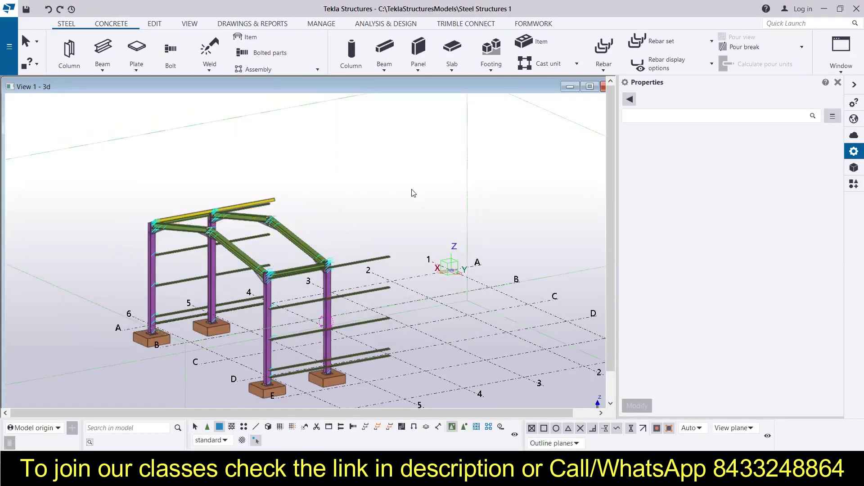
pyautogui.scroll(-2, 290, 202)
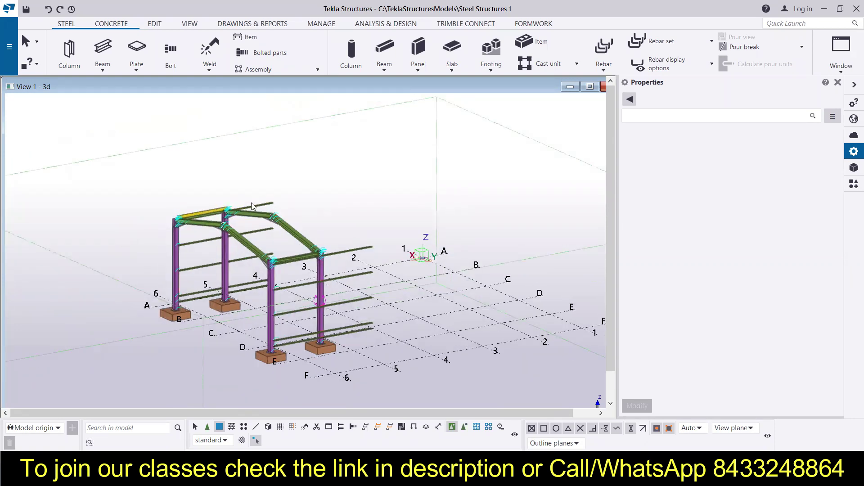
# - Examine how the remaining eave purlin sits on the rafters near the column tops at both frames
pyautogui.scroll(6, 182, 218)
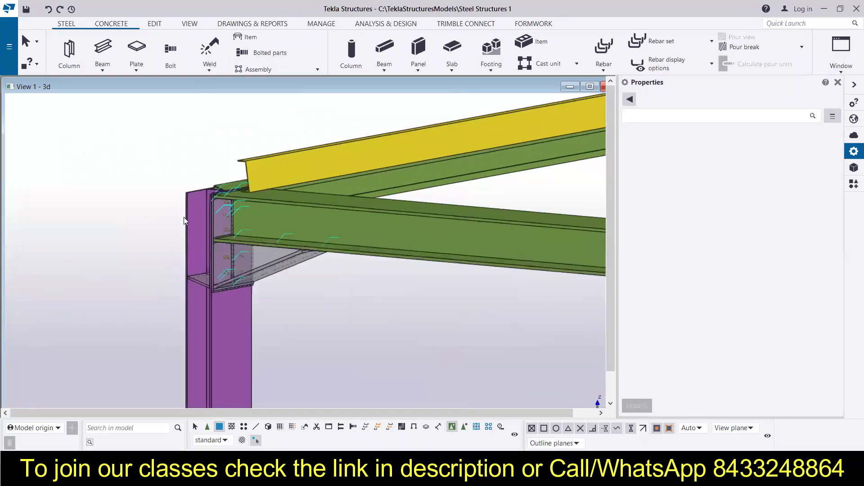
pyautogui.scroll(-8, 264, 316)
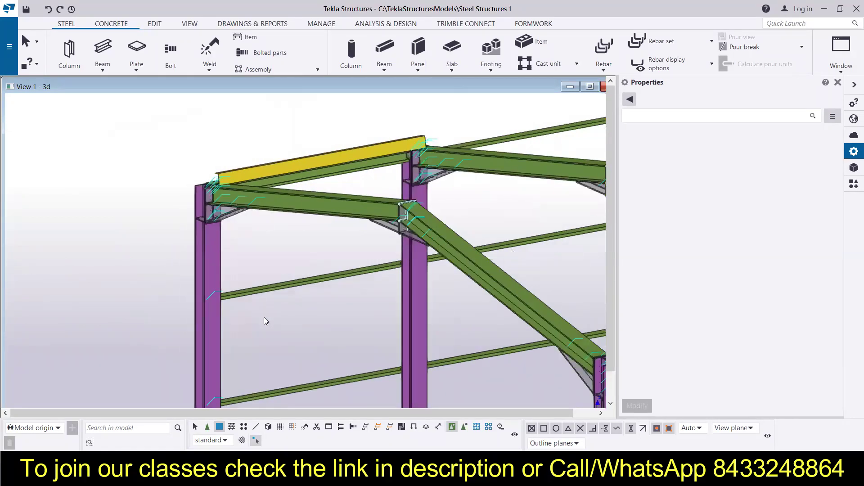
pyautogui.scroll(6, 169, 287)
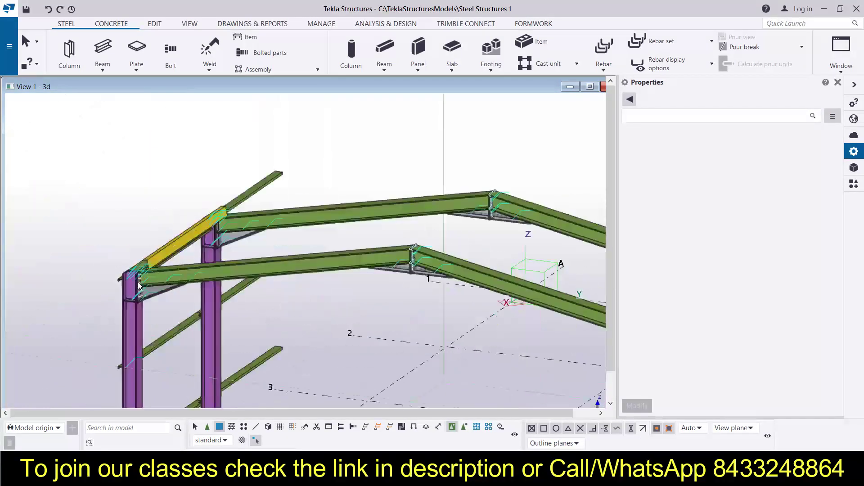
pyautogui.scroll(-2, 173, 287)
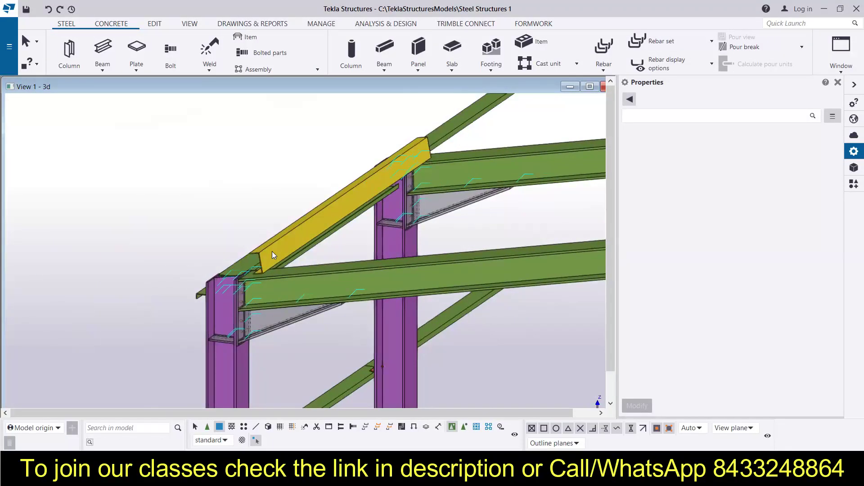
pyautogui.scroll(4, 402, 153)
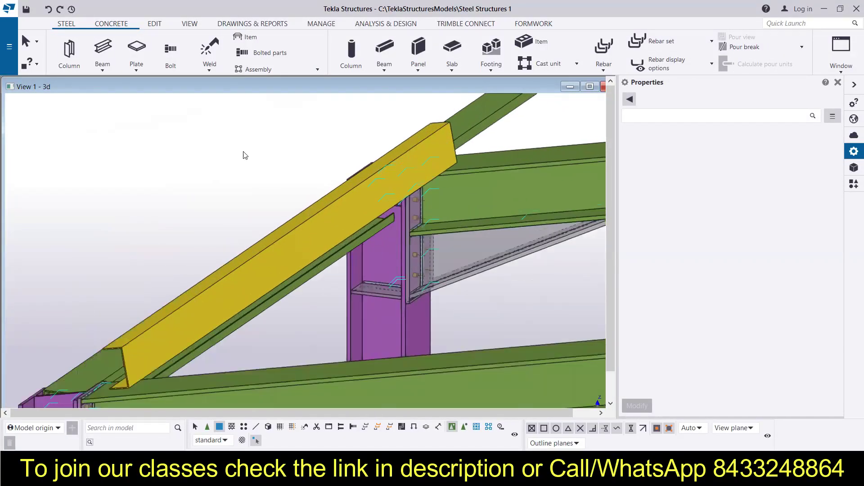
pyautogui.rightClick(240, 153)
pyautogui.click(276, 154)
pyautogui.scroll(-3, 229, 190)
pyautogui.scroll(3, 190, 314)
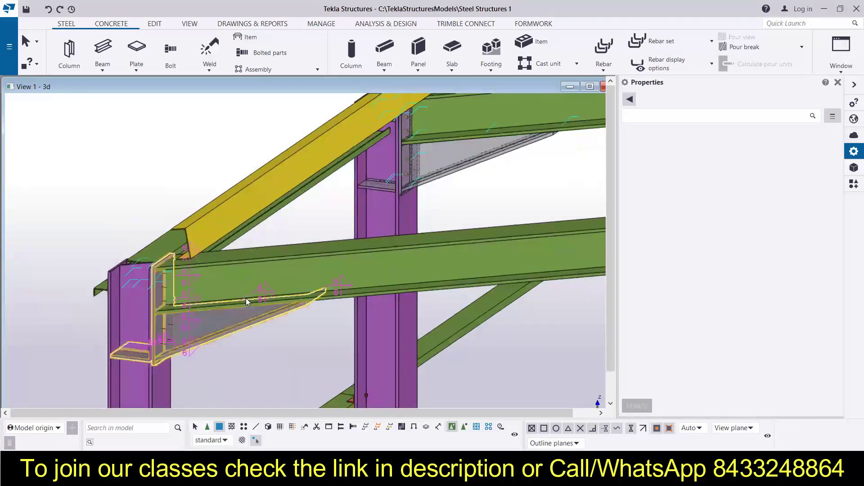
pyautogui.click(231, 204)
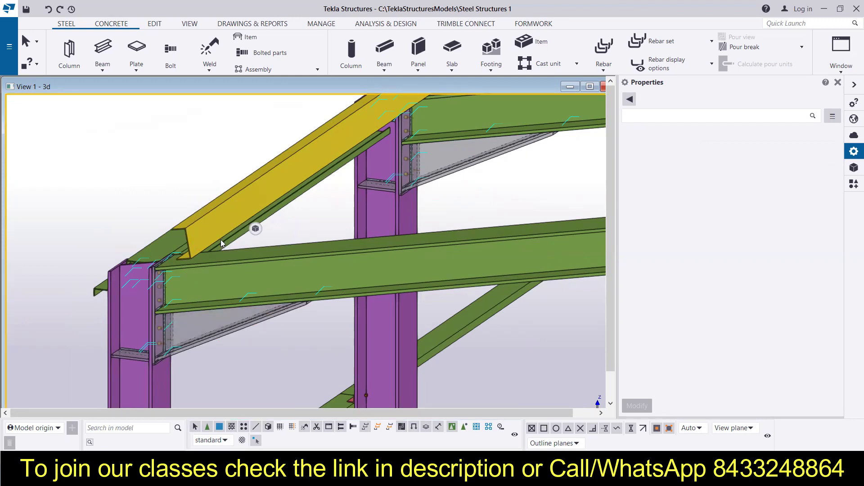
pyautogui.scroll(-2, 221, 243)
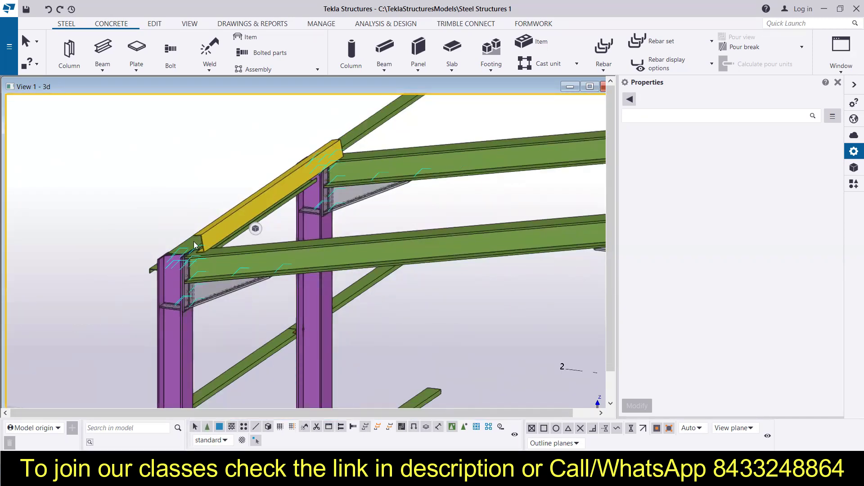
pyautogui.scroll(1, 194, 246)
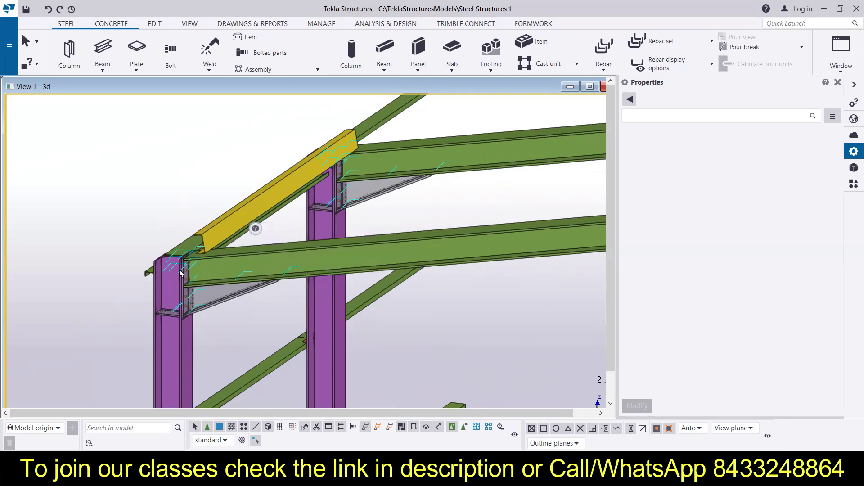
pyautogui.scroll(4, 180, 273)
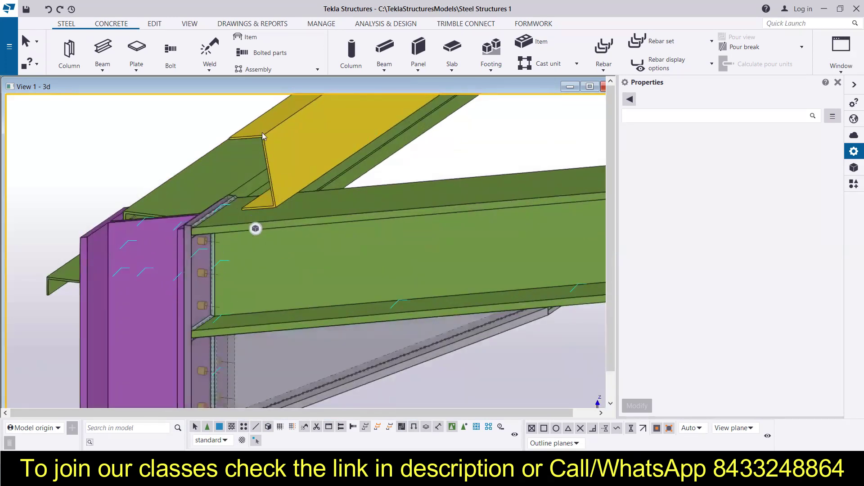
# - Display the parts as wireframe in the GRID 6 elevation view around the eave at grid A
pyautogui.hotkey('ctrl', 'Tab')
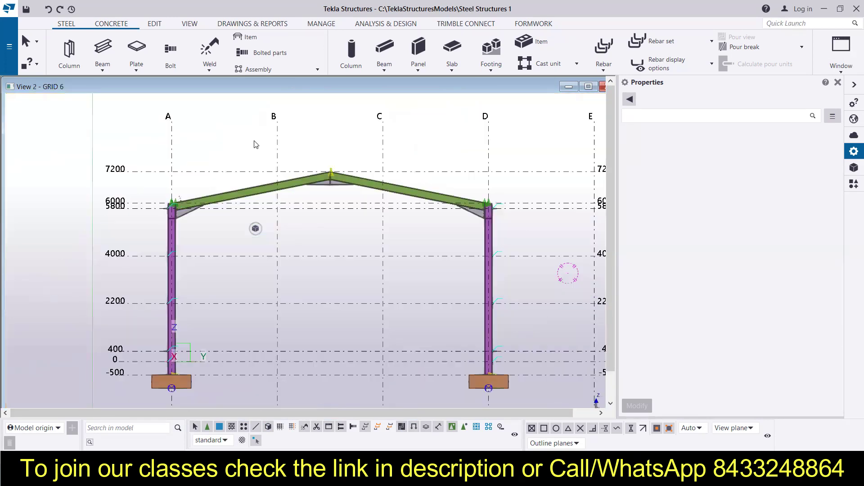
pyautogui.scroll(5, 220, 237)
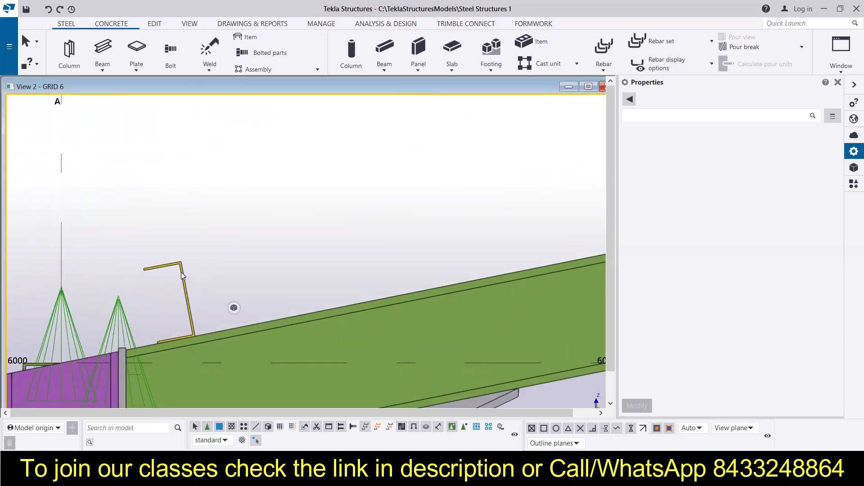
pyautogui.scroll(-2, 176, 297)
pyautogui.hotkey('ctrl', '1')
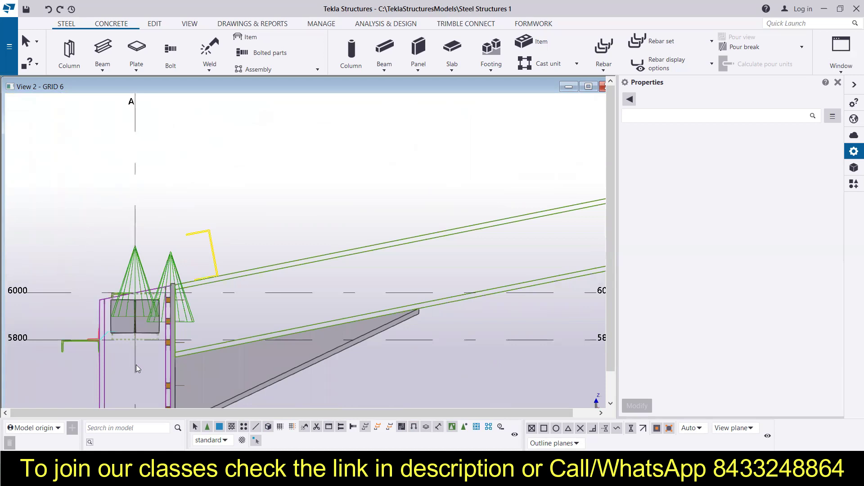
# - Examine the purlin's cross-section on the sloping rafter and the eave connection at grid A in the elevation
pyautogui.scroll(5, 133, 322)
pyautogui.scroll(-3, 295, 266)
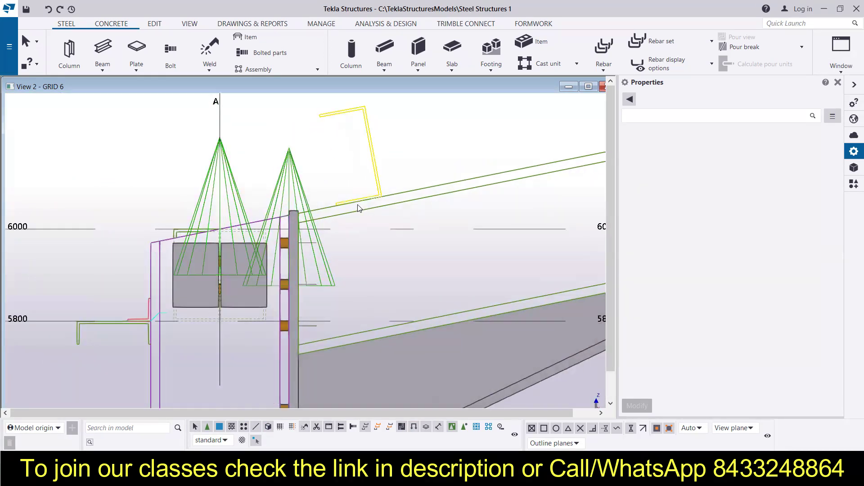
pyautogui.scroll(-4, 315, 234)
pyautogui.scroll(5, 366, 186)
pyautogui.scroll(2, 366, 182)
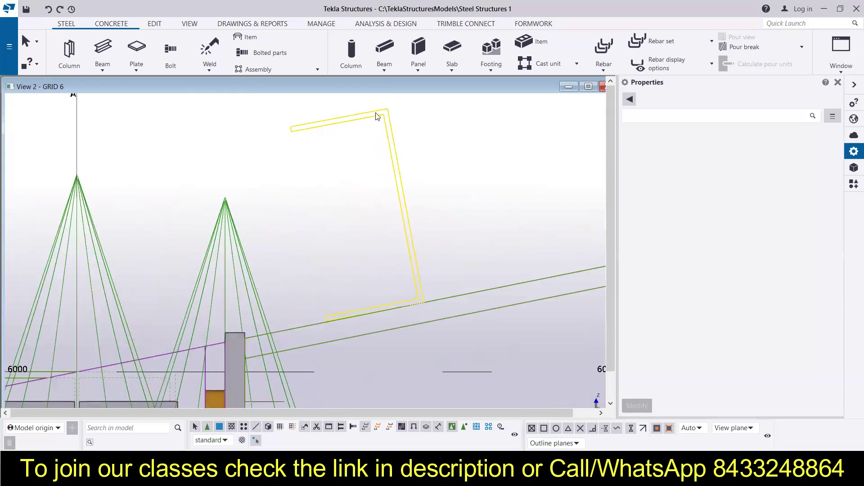
pyautogui.doubleClick(376, 113)
pyautogui.click(335, 8)
pyautogui.scroll(-5, 379, 246)
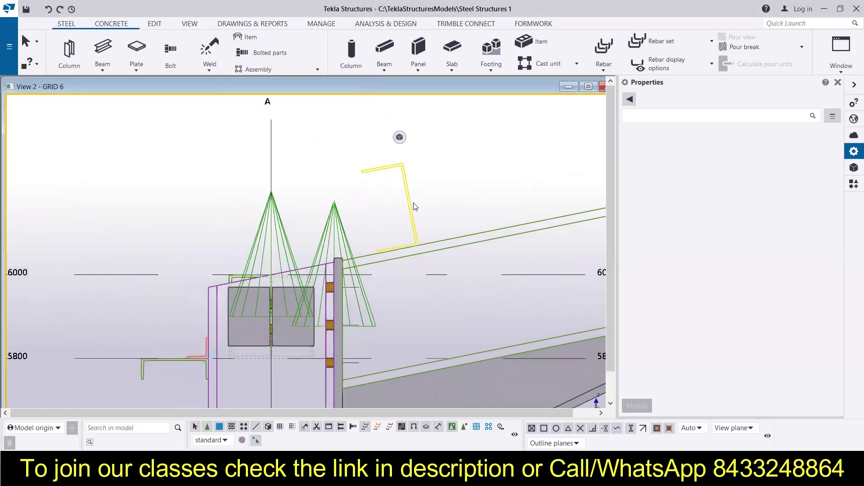
pyautogui.scroll(8, 297, 301)
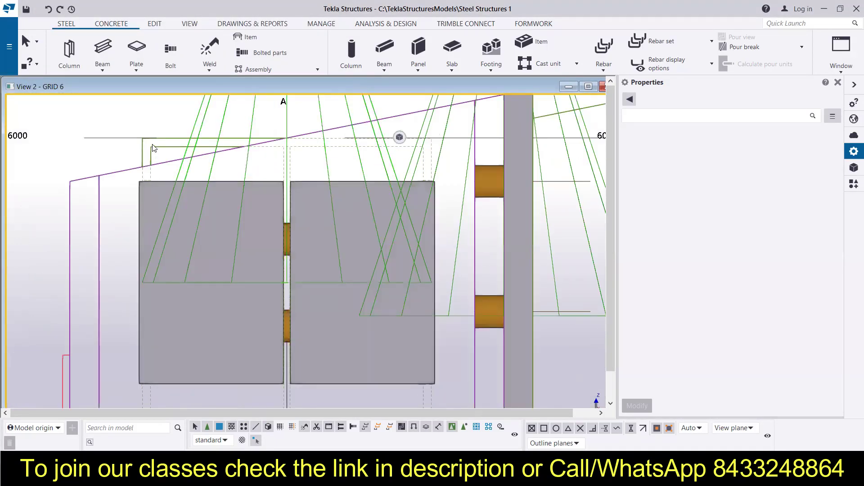
pyautogui.scroll(-3, 168, 155)
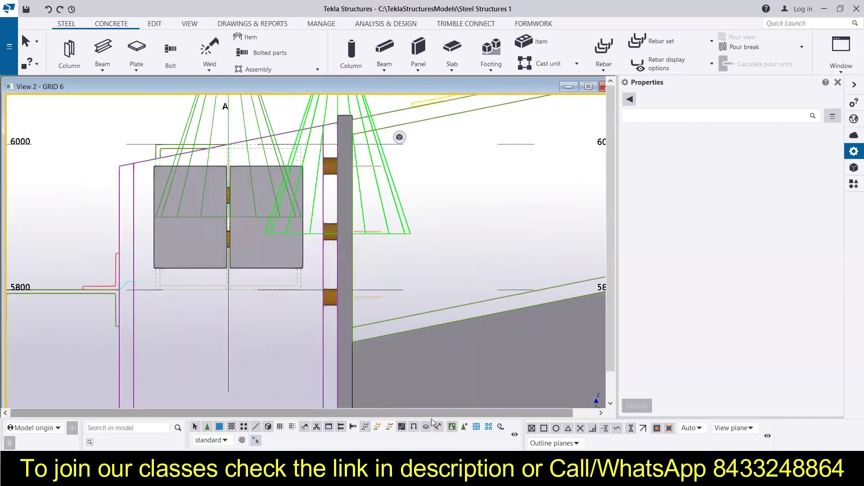
pyautogui.scroll(-7, 310, 256)
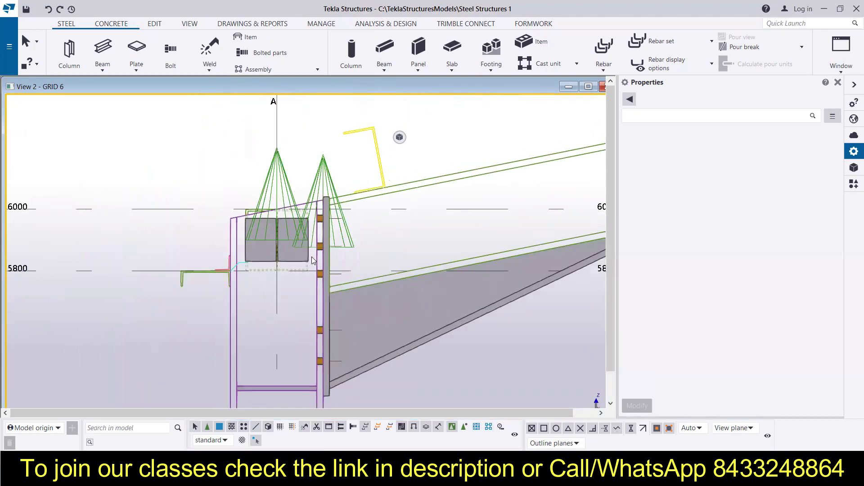
# - Return to the 3D view and inspect the purlin's end on the rafter beside the column top
pyautogui.hotkey('ctrl', 'Tab')
pyautogui.scroll(-6, 288, 249)
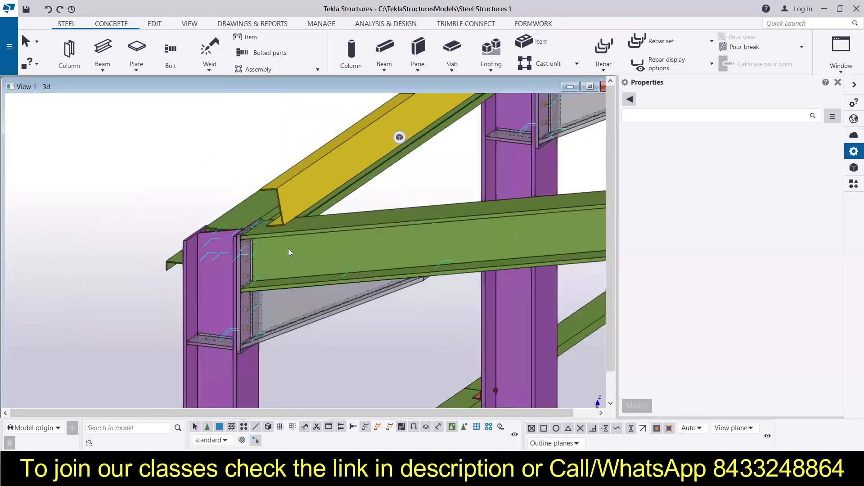
pyautogui.scroll(4, 288, 276)
pyautogui.scroll(-2, 288, 275)
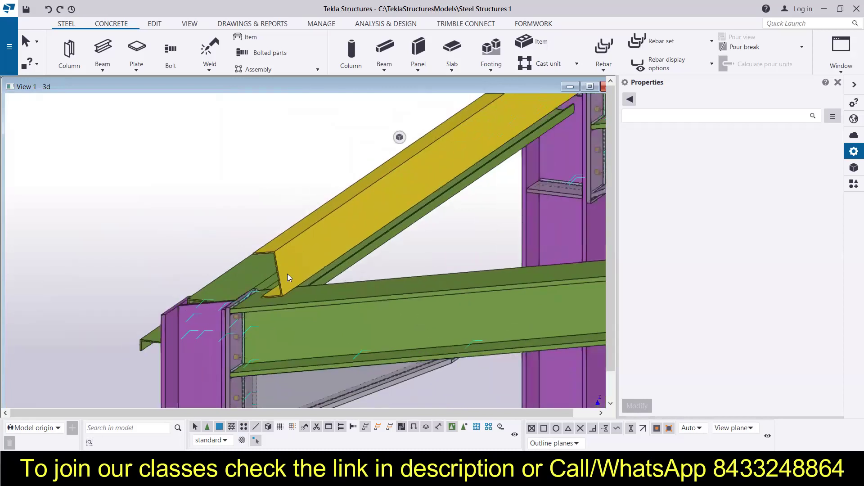
pyautogui.scroll(4, 198, 300)
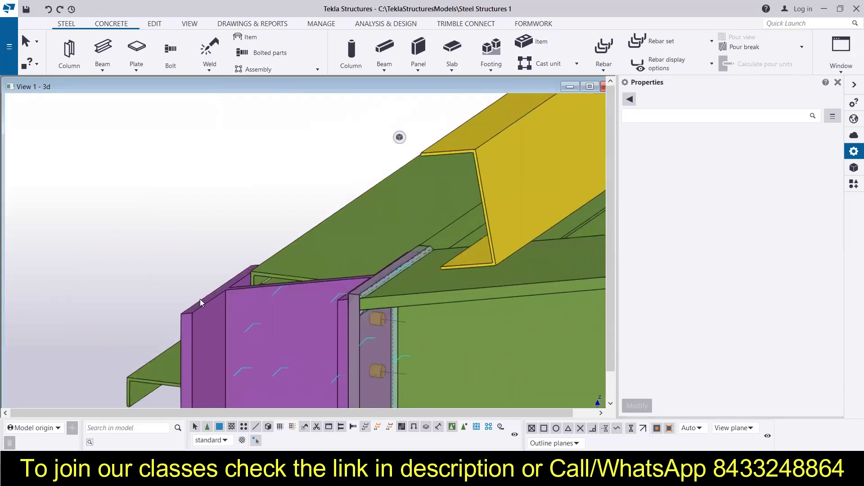
pyautogui.scroll(-3, 306, 225)
pyautogui.moveTo(329, 224); pyautogui.dragTo(237, 267, button='middle')
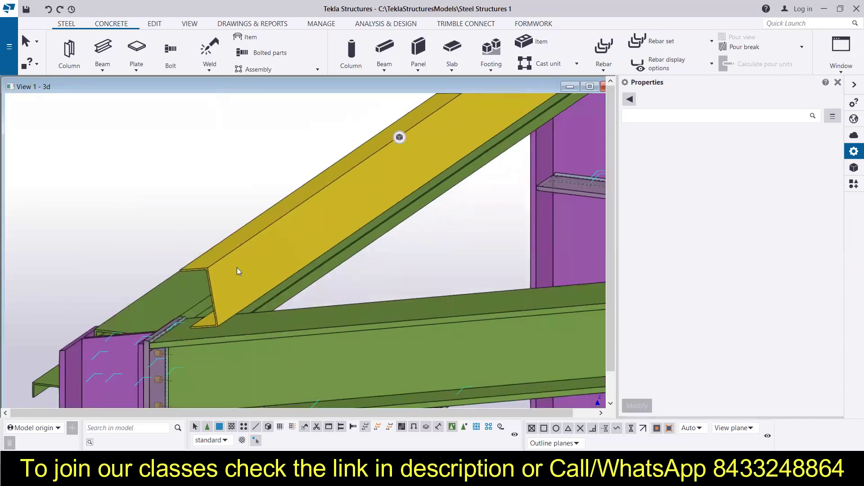
pyautogui.scroll(-3, 258, 264)
pyautogui.moveTo(297, 261); pyautogui.dragTo(199, 300, button='middle')
# - Inspect the properties of the L50*50*5 steel beam and the Eaves haunch component at the eave
pyautogui.click(380, 153)
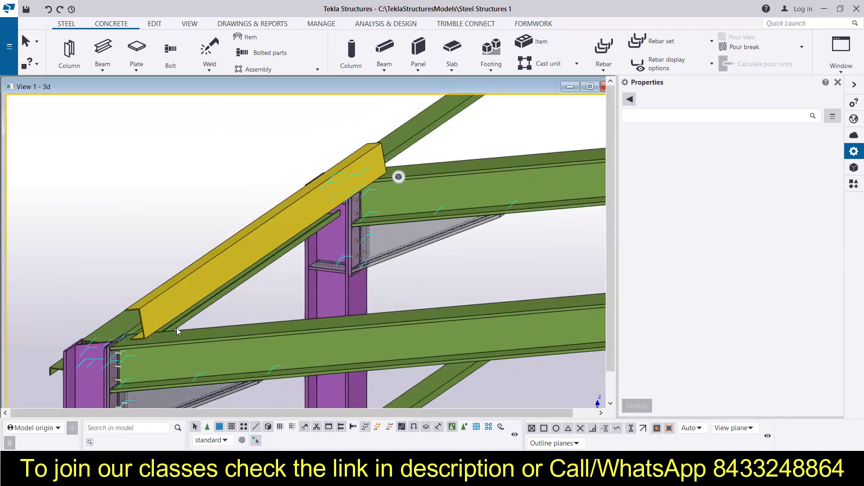
pyautogui.click(324, 442)
pyautogui.click(310, 198)
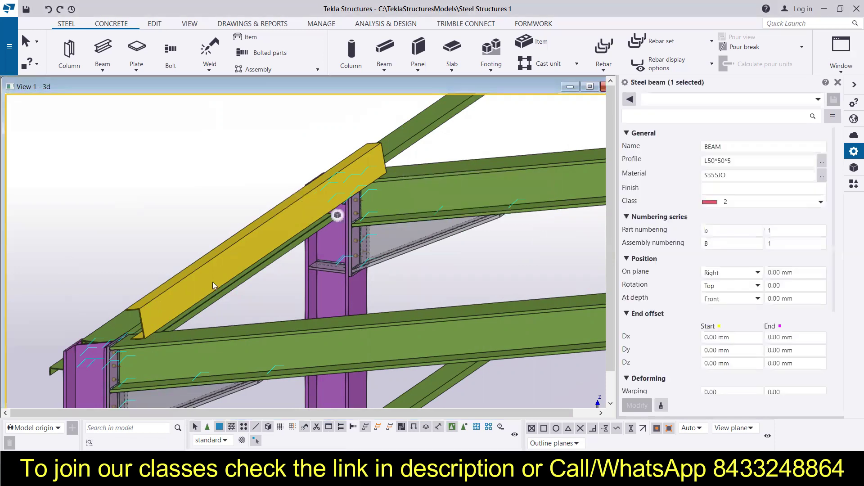
pyautogui.click(241, 299)
pyautogui.click(187, 380)
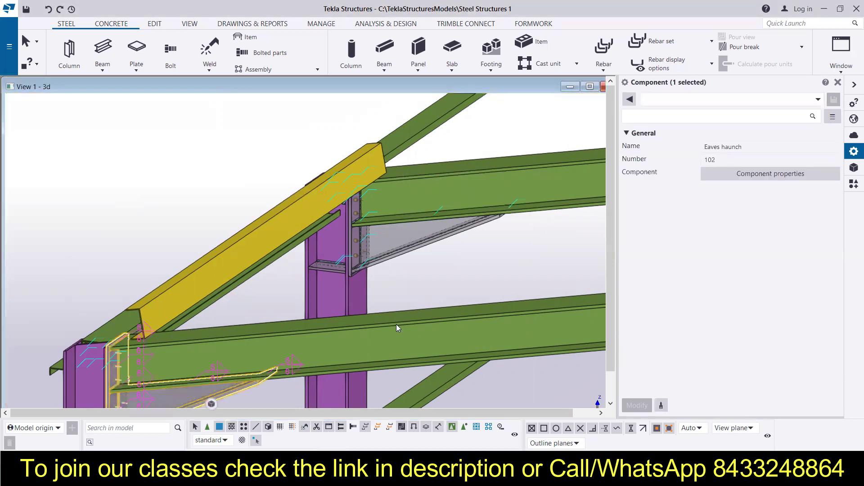
# - Switch off the part profile condition in the standard selection filter so that objects of any profile can be selected
pyautogui.click(420, 347)
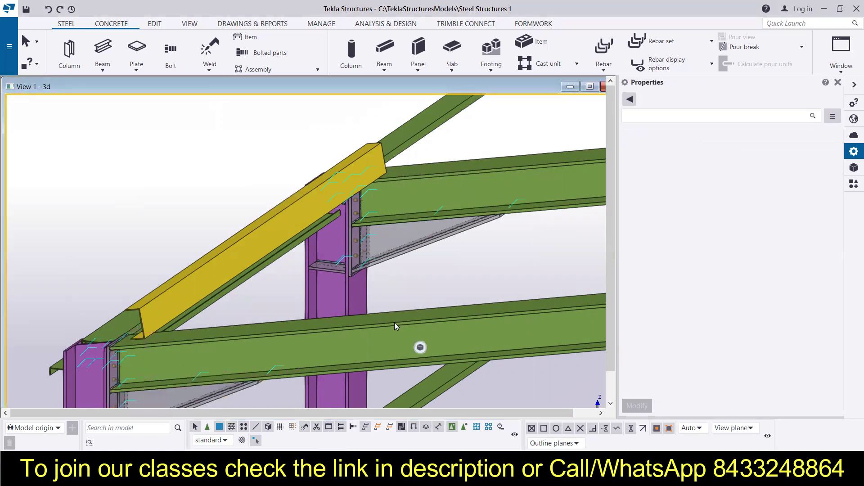
pyautogui.click(241, 441)
pyautogui.click(407, 250)
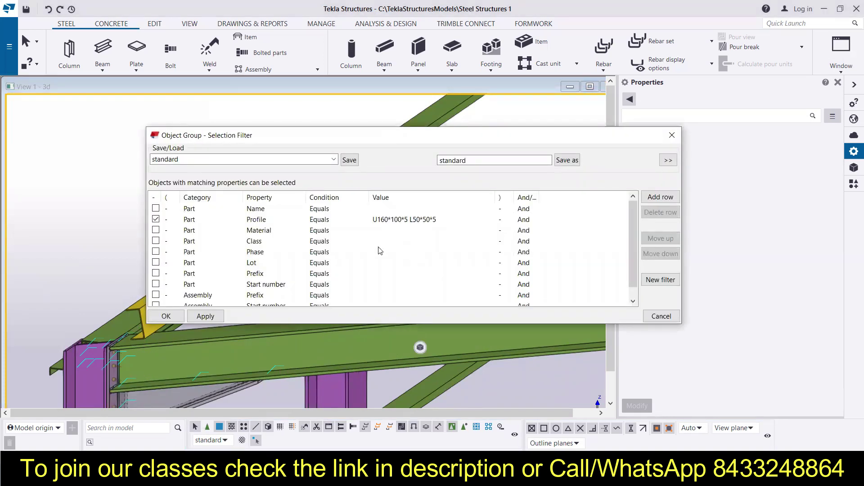
pyautogui.click(156, 220)
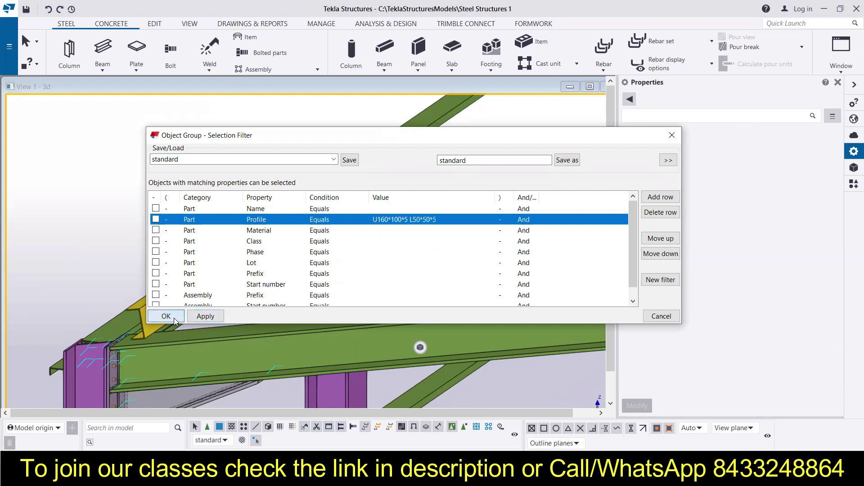
pyautogui.click(175, 317)
# - Delete the yellow U200*100*5 purlin on the rafters and show the eave at grid A in the GRID 6 elevation
pyautogui.click(241, 256)
pyautogui.scroll(-3, 261, 261)
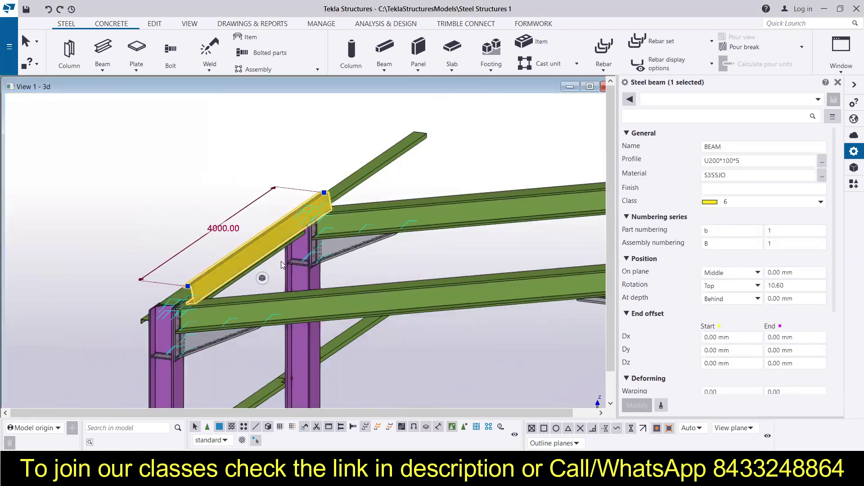
pyautogui.press('Delete')
pyautogui.scroll(2, 130, 335)
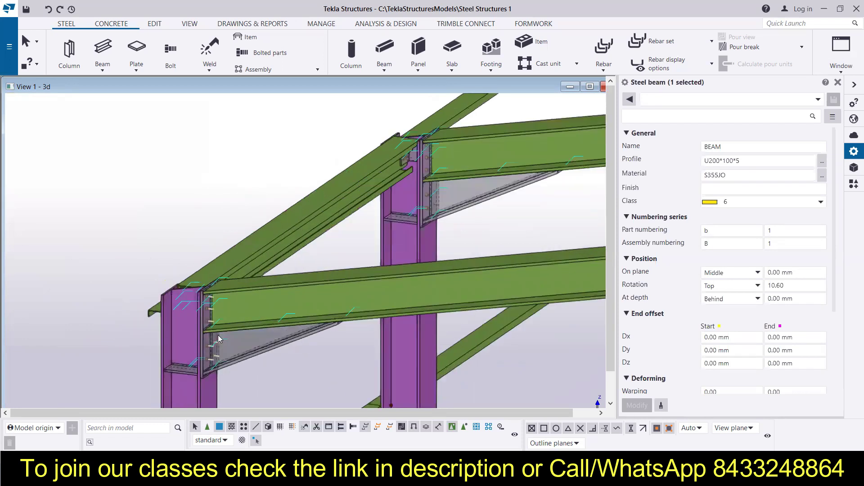
pyautogui.hotkey('ctrl', 'Tab')
pyautogui.scroll(6, 297, 239)
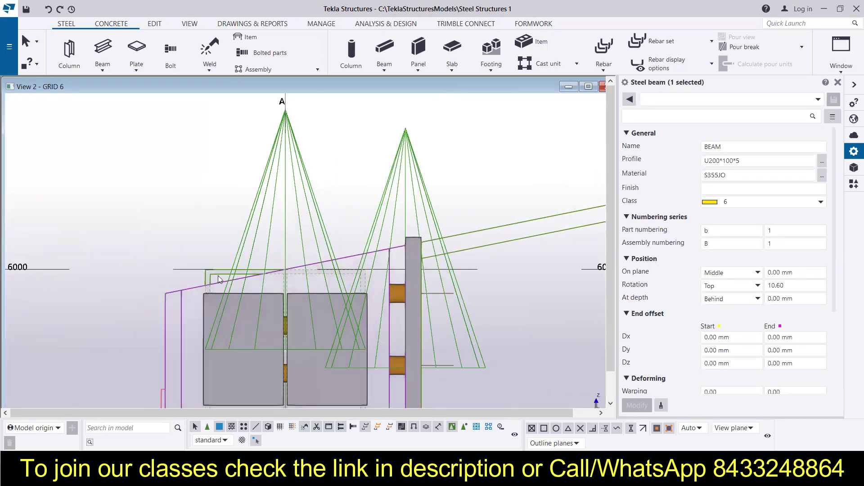
# - Try to copy the I_HEM200*200*40*4.5*6 eave beam at grid A onto the sloping rafter without expanding the view depth
pyautogui.click(218, 273)
pyautogui.scroll(-5, 214, 237)
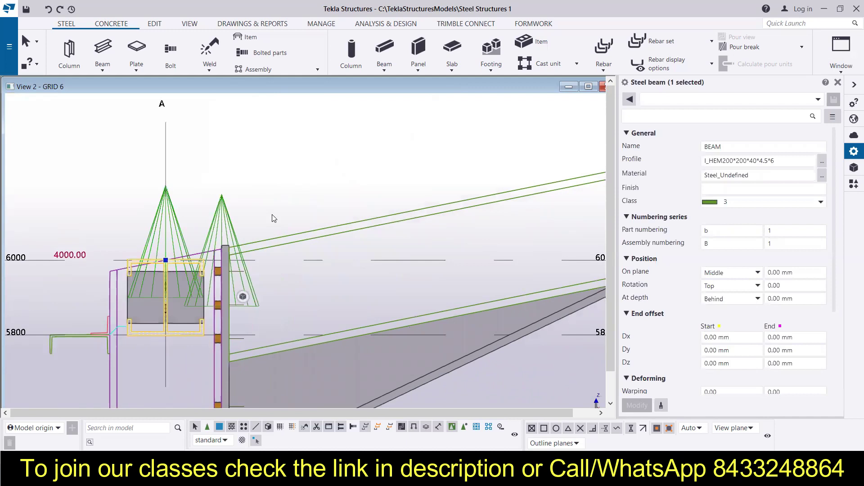
pyautogui.rightClick(166, 330)
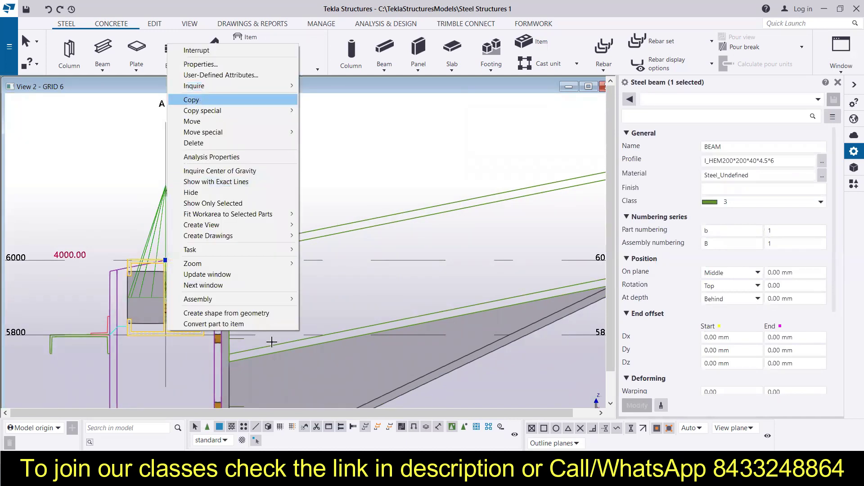
pyautogui.click(217, 98)
pyautogui.scroll(2, 143, 340)
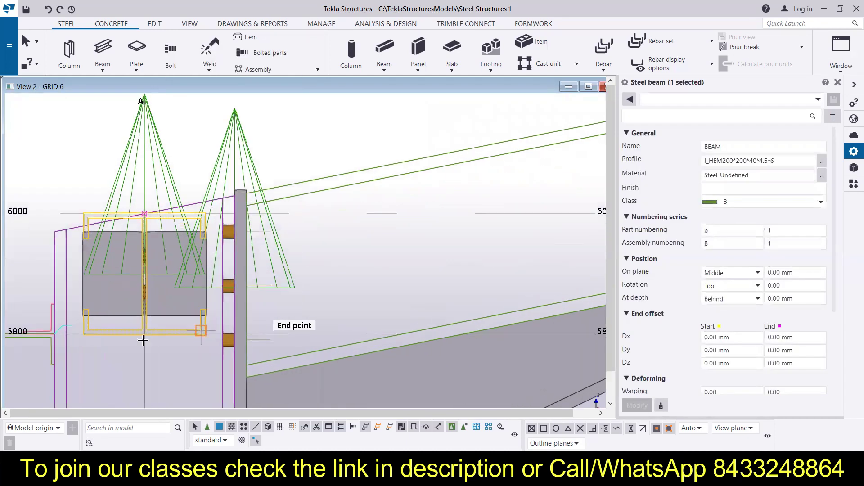
pyautogui.click(84, 335)
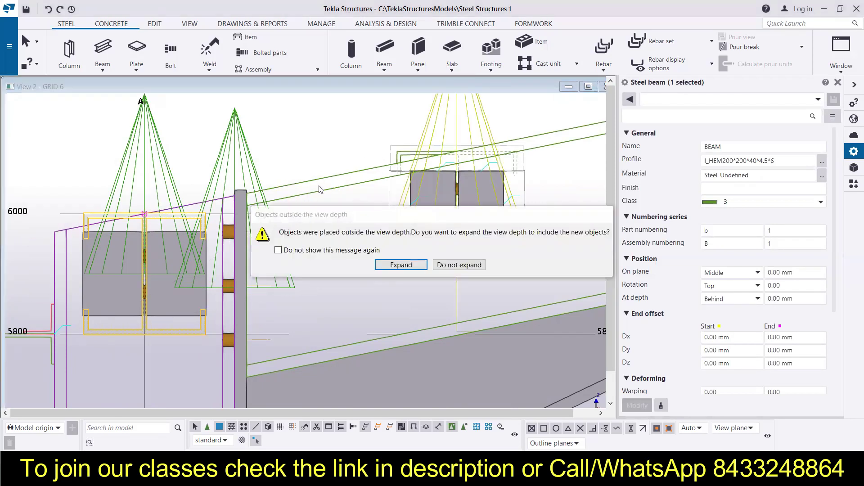
pyautogui.click(459, 264)
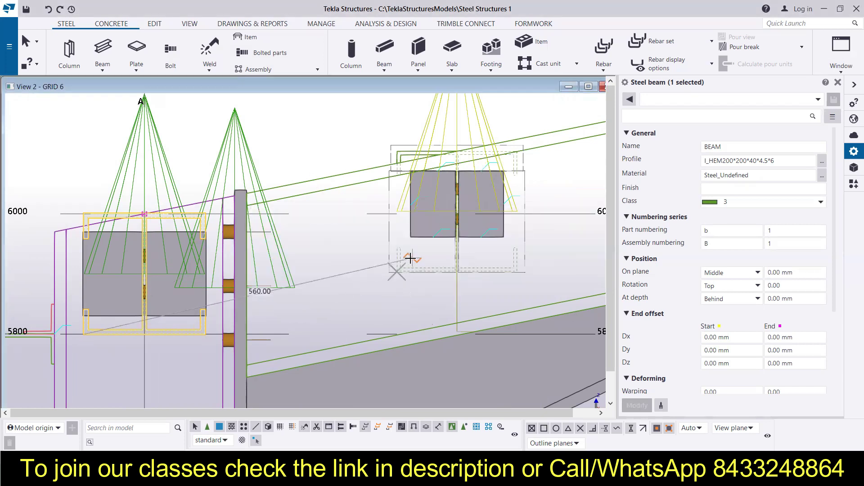
# - Delete the misplaced copy of the eave beam on the rafter
pyautogui.rightClick(460, 268)
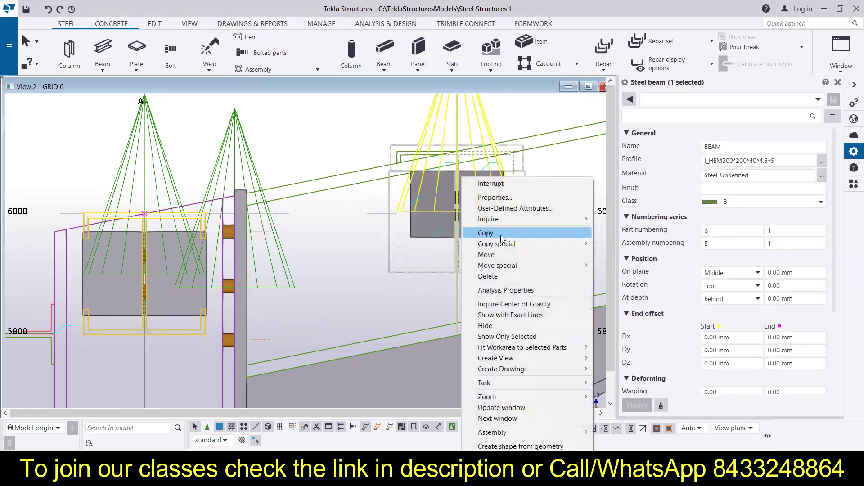
pyautogui.click(402, 151)
pyautogui.click(402, 151)
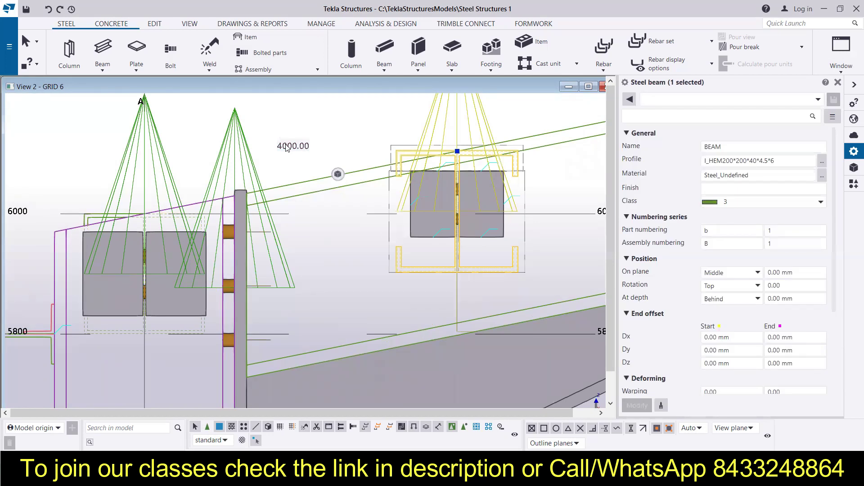
pyautogui.press('Delete')
# - Copy the grid A eave beam by its lower flange corner to a point above the rafter, without expanding the view depth
pyautogui.click(96, 222)
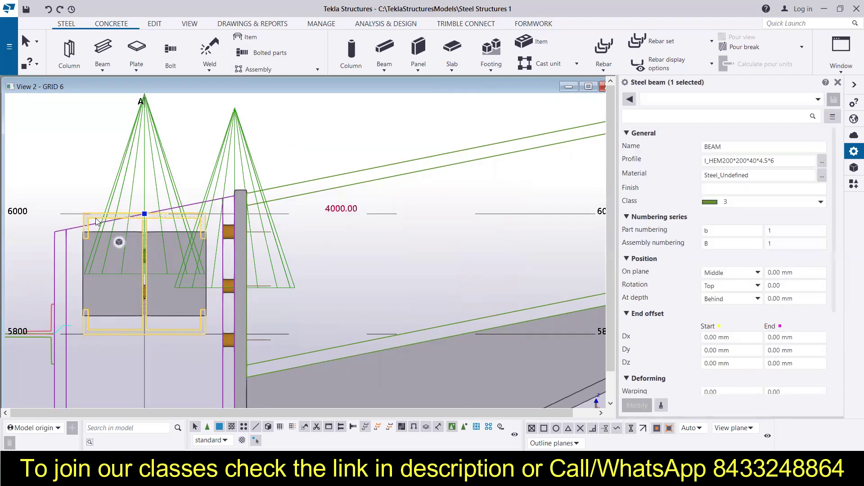
pyautogui.click(144, 213)
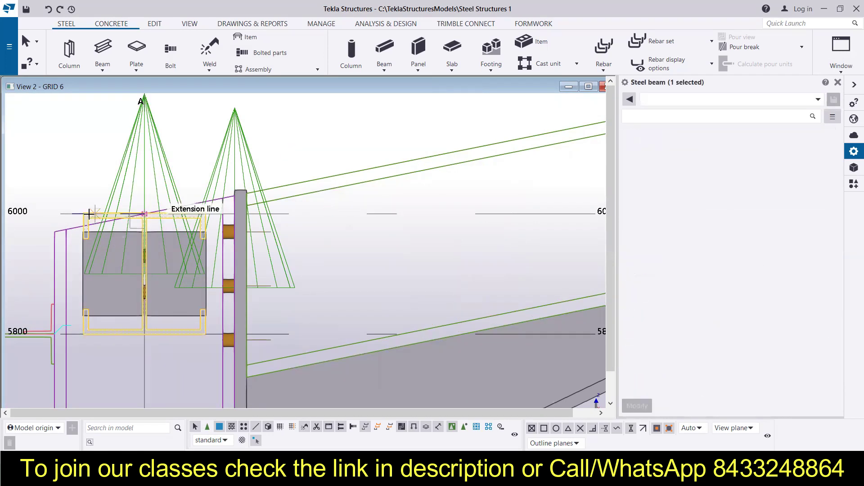
pyautogui.click(82, 335)
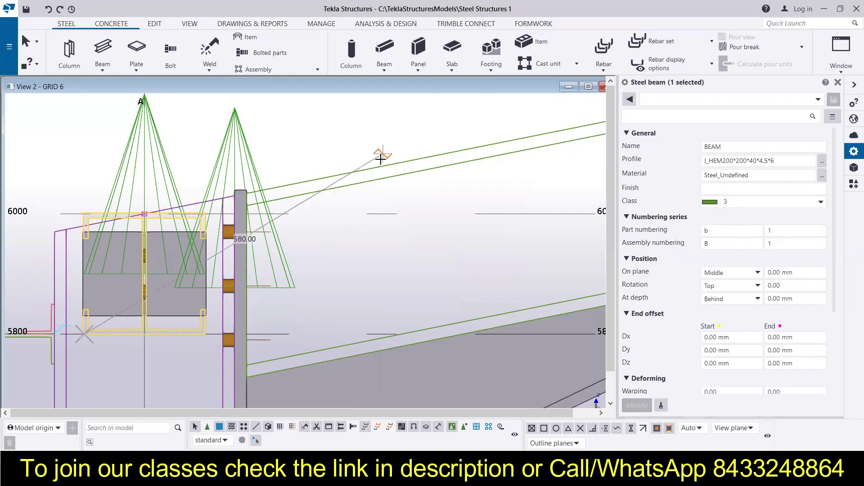
pyautogui.click(408, 151)
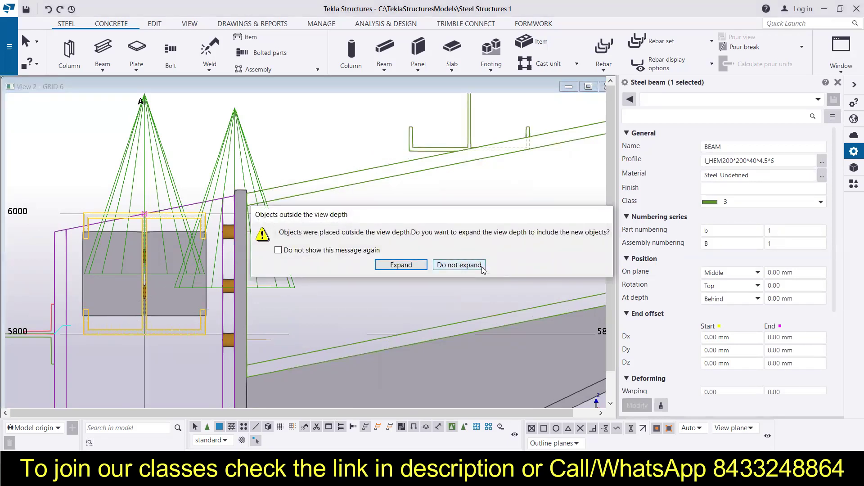
pyautogui.click(459, 264)
pyautogui.scroll(-2, 306, 222)
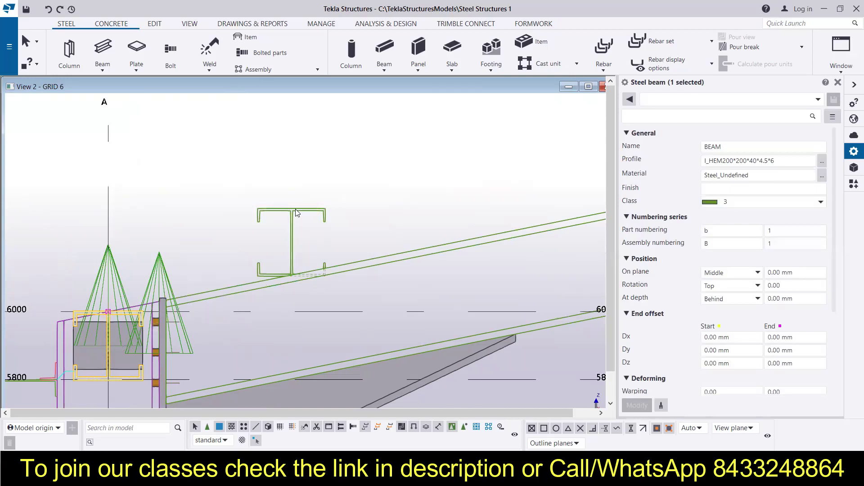
# - Choose the U profile for the copied beam above the rafter and set its size to U160*100*5
pyautogui.click(296, 213)
pyautogui.click(822, 160)
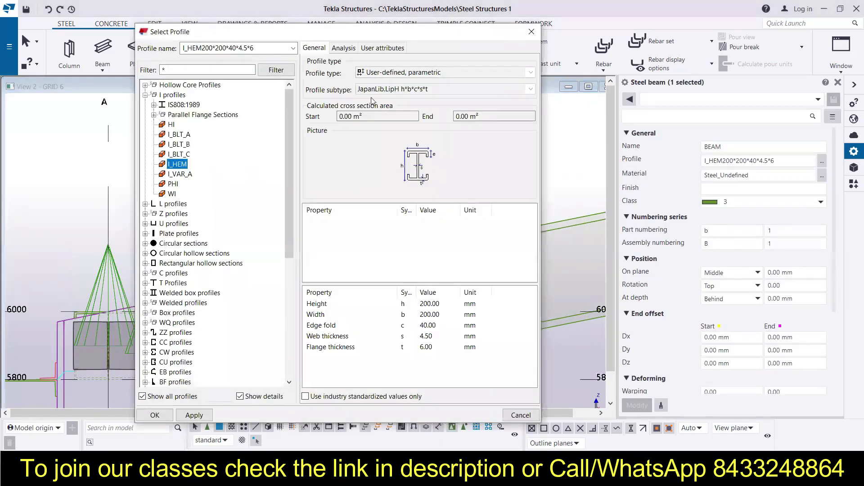
pyautogui.click(145, 224)
pyautogui.click(170, 243)
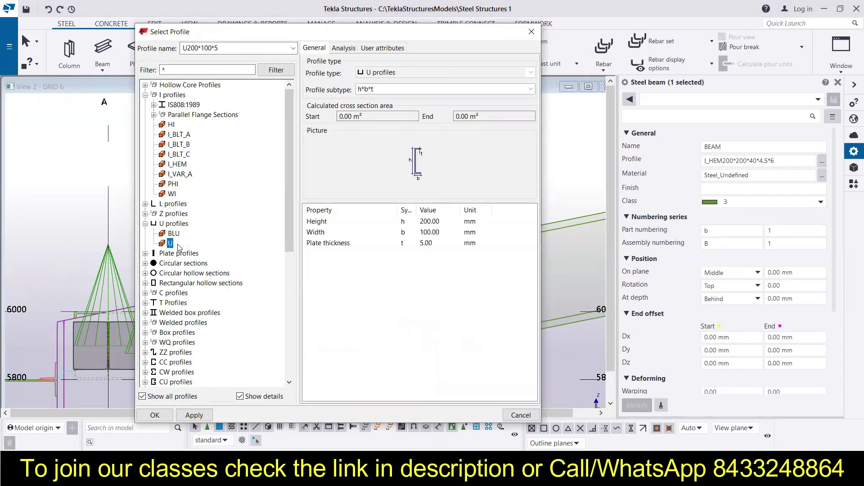
pyautogui.click(193, 415)
pyautogui.click(154, 415)
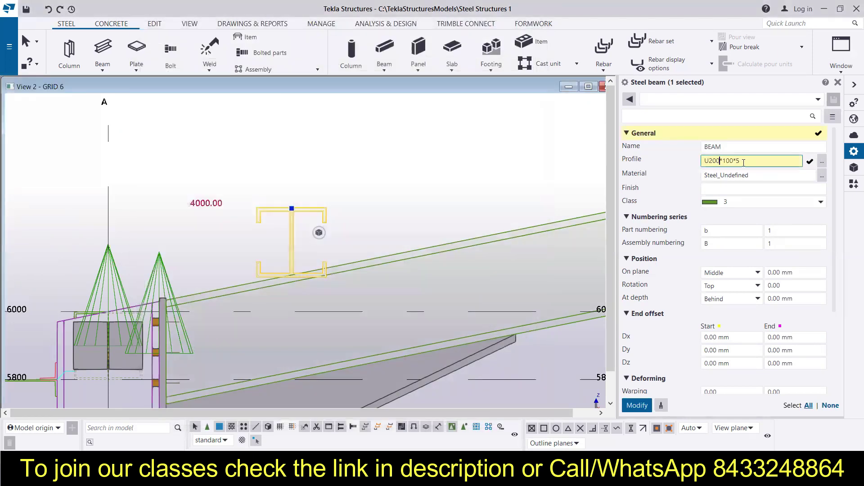
pyautogui.press('BackSpace')
pyautogui.press('BackSpace')
pyautogui.press('BackSpace')
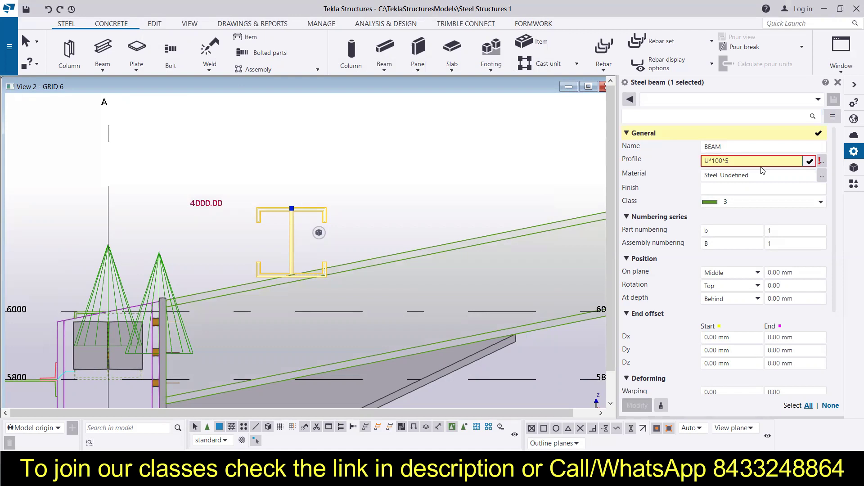
pyautogui.write('160')
# - Set the copied beam's material to S355JO and apply the new profile and material to it
pyautogui.click(823, 177)
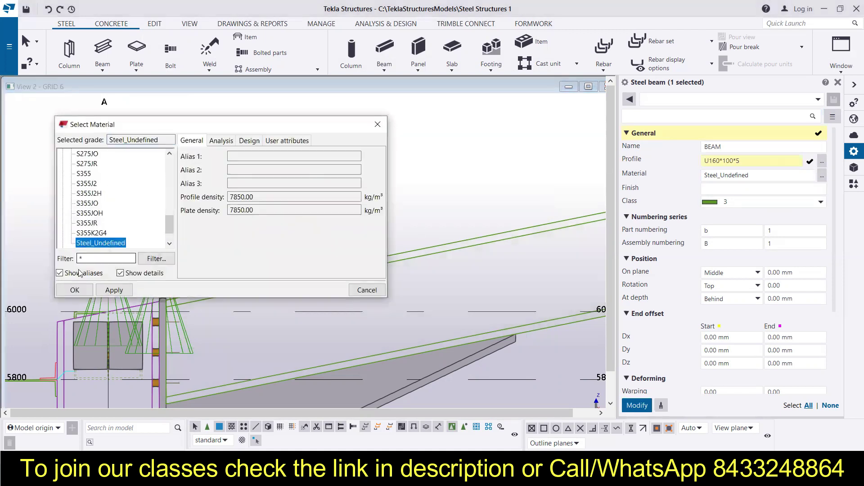
pyautogui.click(89, 204)
pyautogui.click(83, 290)
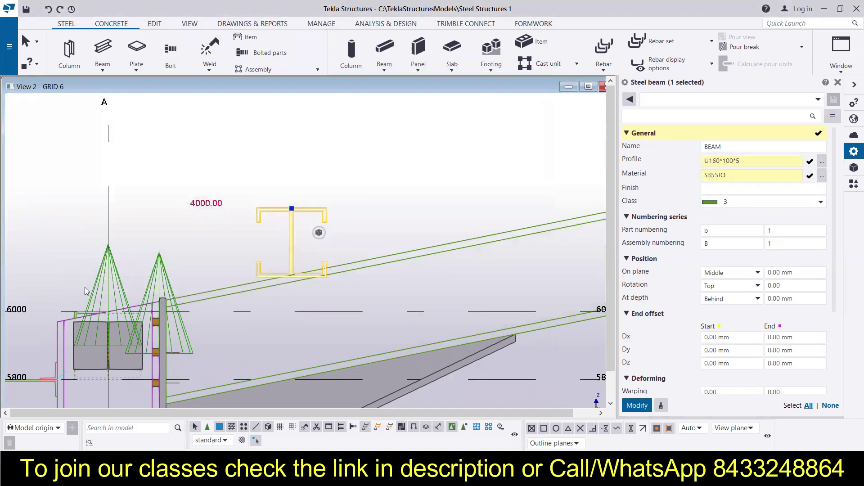
pyautogui.click(634, 400)
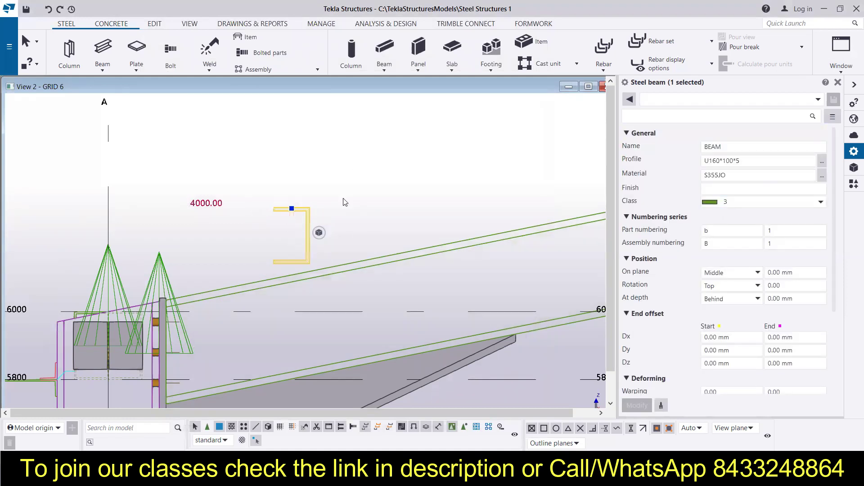
# - Try twice to move the U160*100*5 channel by its lower web corner onto the rafter's top flange
pyautogui.rightClick(302, 209)
pyautogui.click(333, 254)
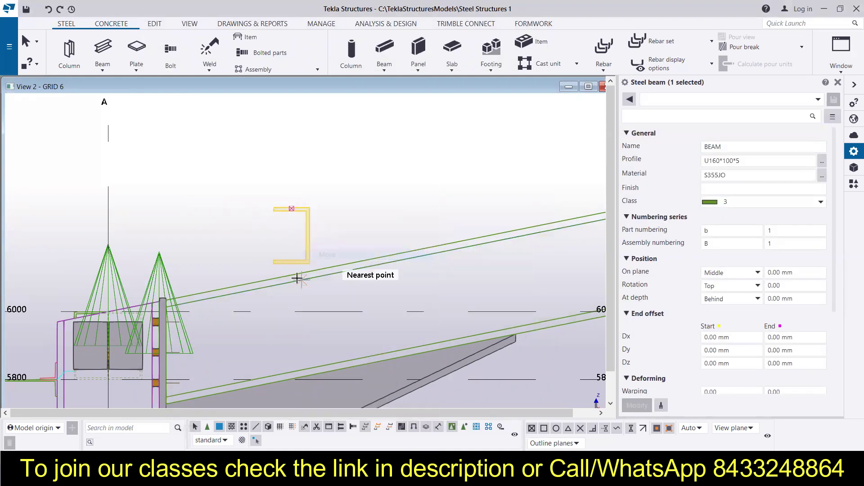
pyautogui.scroll(4, 298, 270)
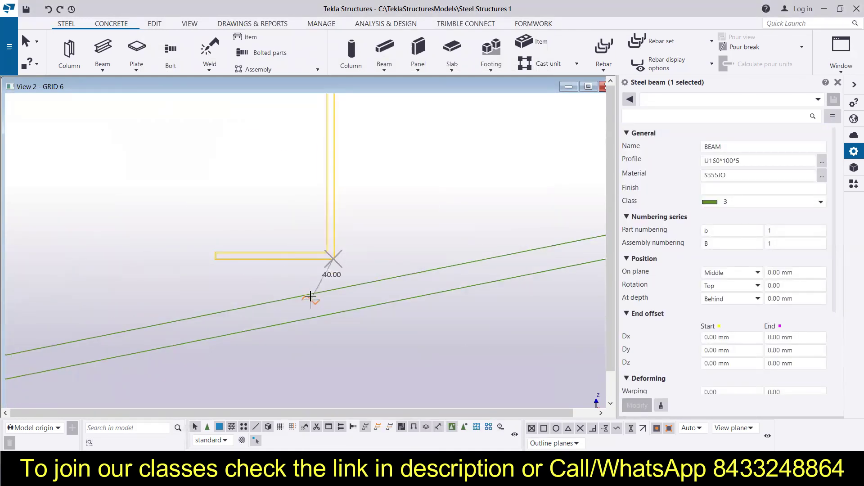
pyautogui.click(309, 298)
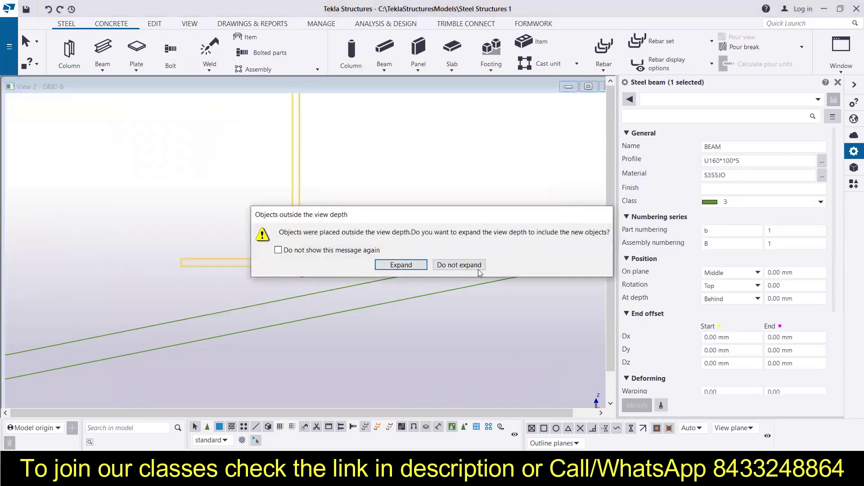
pyautogui.click(457, 264)
pyautogui.scroll(-5, 298, 238)
pyautogui.rightClick(298, 243)
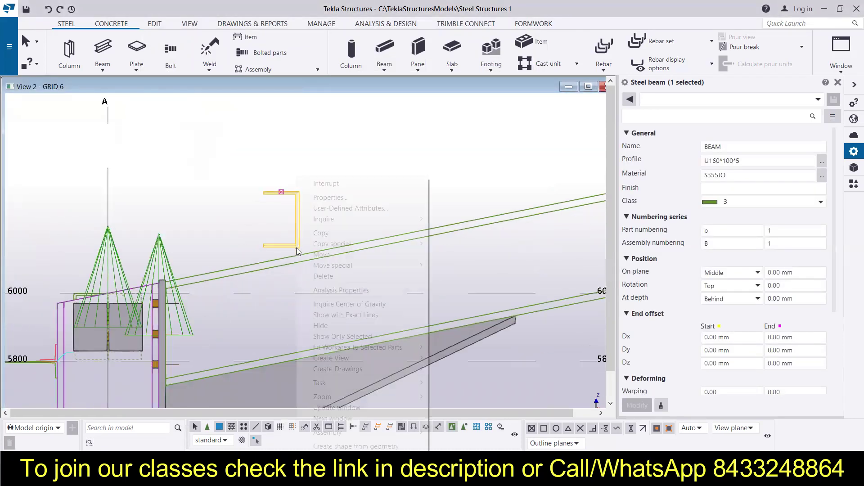
pyautogui.click(326, 255)
pyautogui.scroll(5, 297, 255)
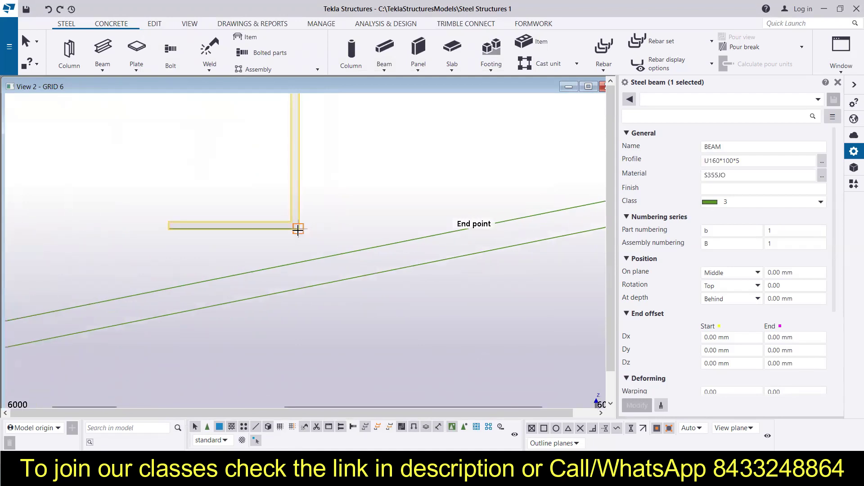
pyautogui.click(298, 229)
pyautogui.click(270, 271)
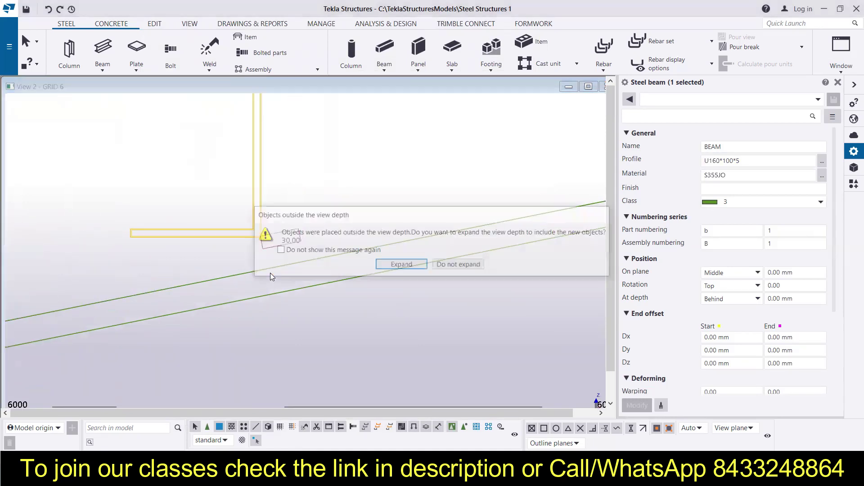
pyautogui.click(458, 264)
pyautogui.scroll(-3, 277, 234)
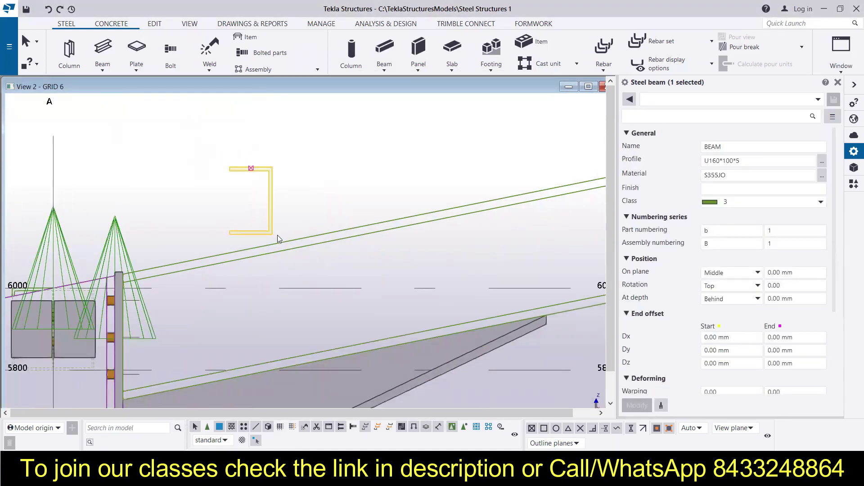
# - Move the channel down by its lower web corner to rest on the rafter's top flange, without expanding the view depth
pyautogui.rightClick(264, 232)
pyautogui.click(294, 230)
pyautogui.scroll(4, 276, 237)
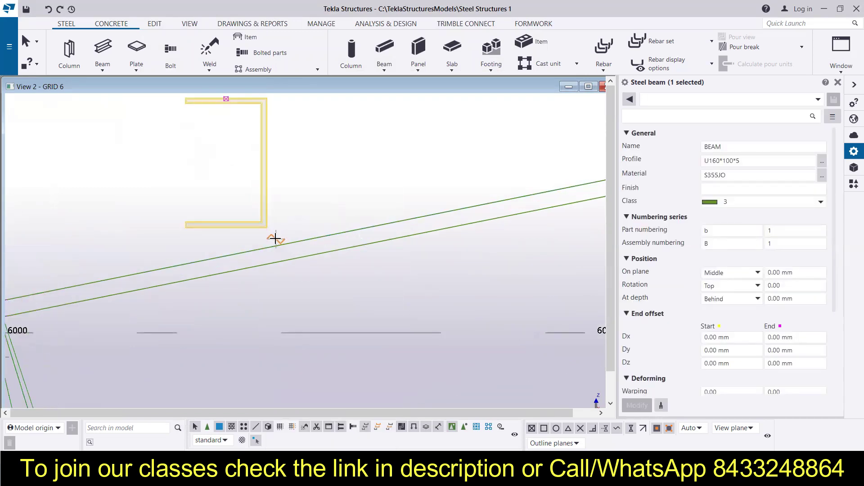
pyautogui.click(260, 220)
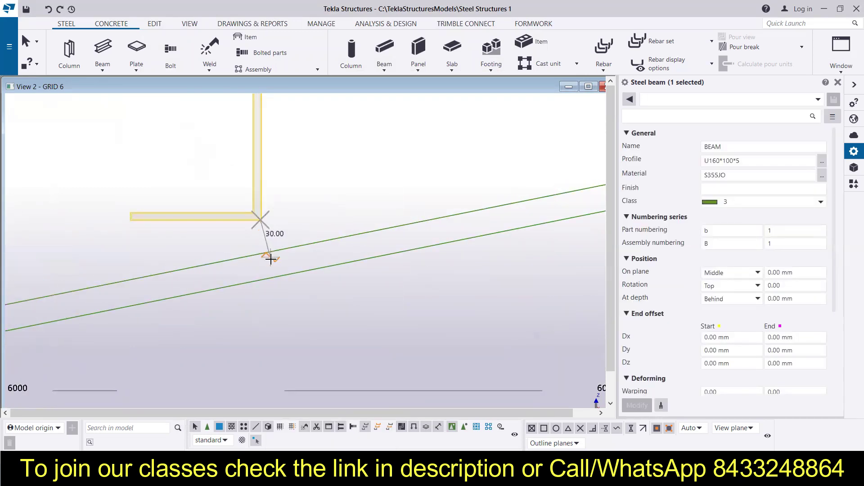
pyautogui.click(270, 258)
pyautogui.click(461, 264)
pyautogui.scroll(-3, 461, 264)
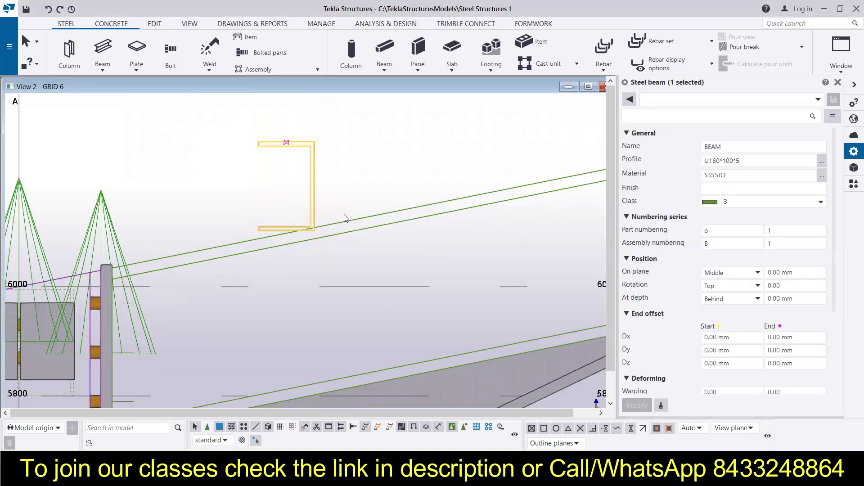
# - Set the channel's rotation offset to 11.4 and apply it so the profile follows the rafter slope
pyautogui.click(792, 286)
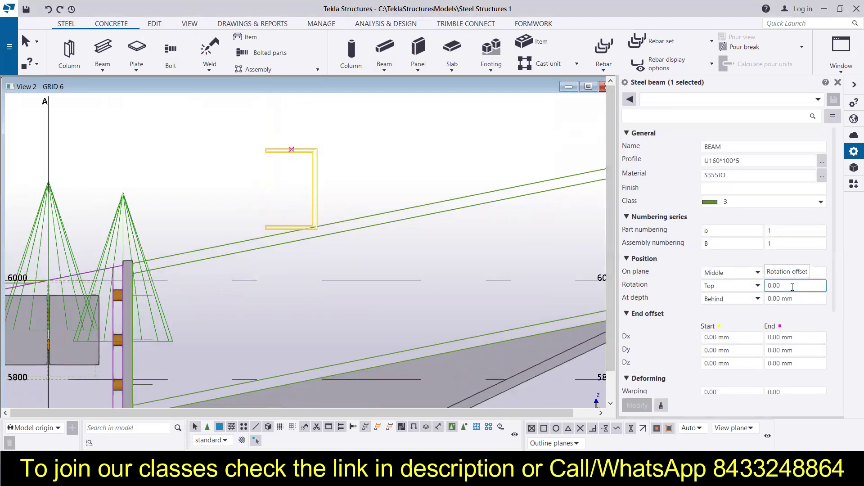
pyautogui.moveTo(792, 287); pyautogui.dragTo(756, 292)
pyautogui.write('11.4')
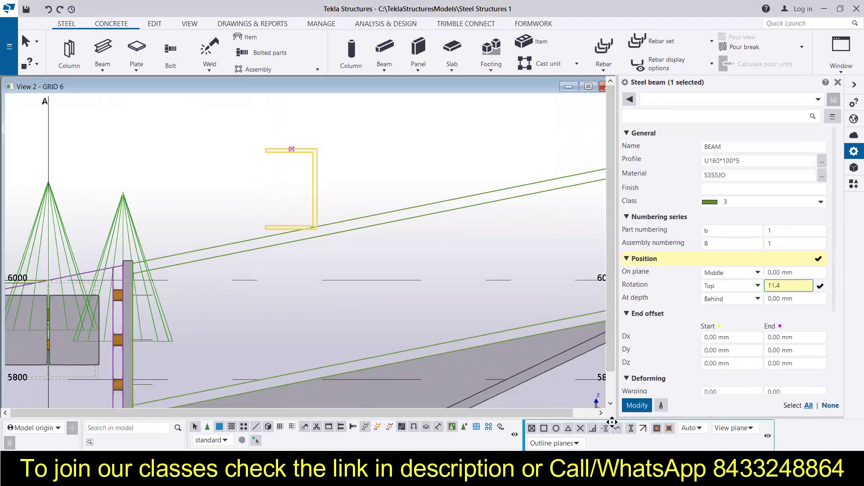
pyautogui.click(637, 405)
# - Move the rotated channel by its lower web corner onto the rafter's top flange line
pyautogui.scroll(5, 270, 153)
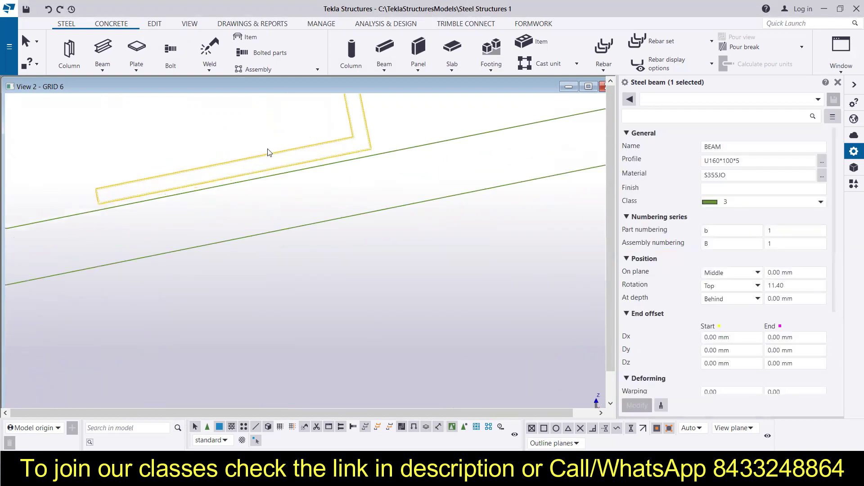
pyautogui.moveTo(344, 171); pyautogui.dragTo(333, 306, button='middle')
pyautogui.rightClick(353, 314)
pyautogui.click(377, 254)
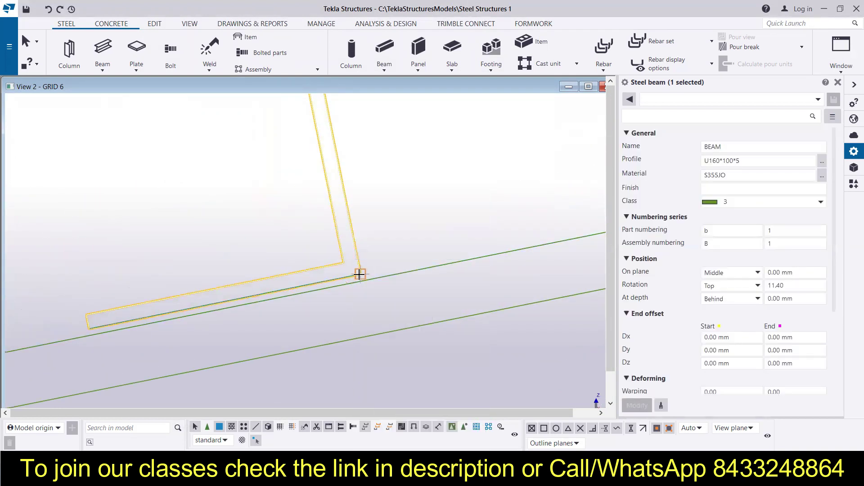
pyautogui.click(359, 274)
pyautogui.click(361, 282)
pyautogui.click(459, 266)
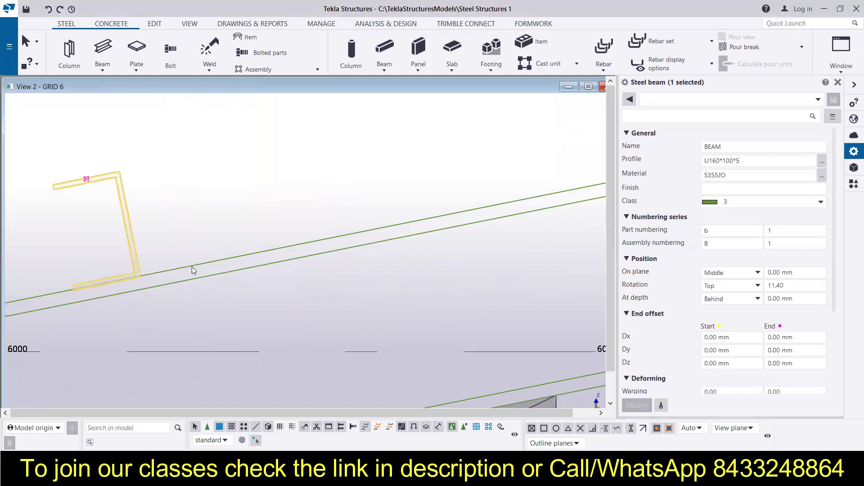
# - Move the channel about 290 mm down the rafter's top flange toward the column, expanding the view depth
pyautogui.scroll(-3, 144, 264)
pyautogui.moveTo(143, 263); pyautogui.dragTo(263, 273, button='middle')
pyautogui.scroll(7, 261, 276)
pyautogui.rightClick(319, 285)
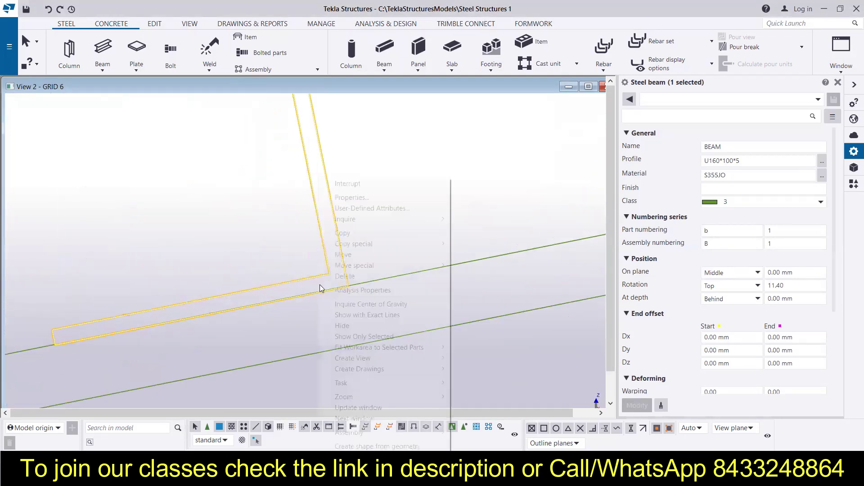
pyautogui.click(342, 255)
pyautogui.scroll(-3, 355, 277)
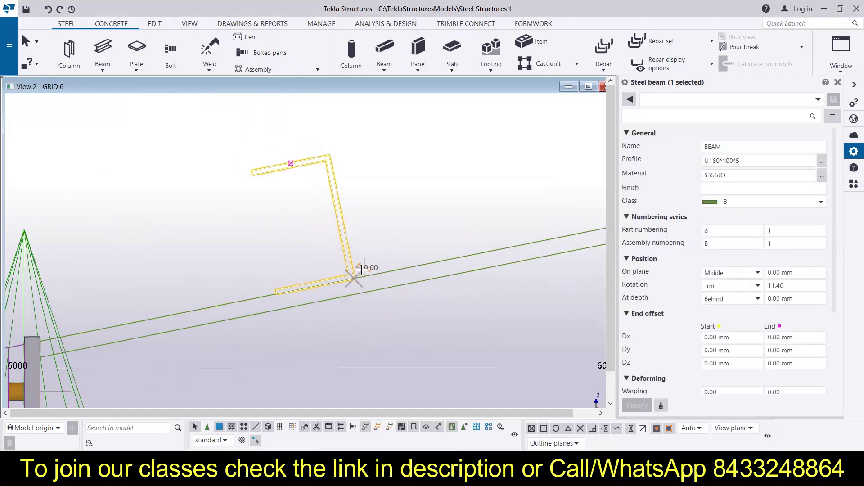
pyautogui.click(134, 322)
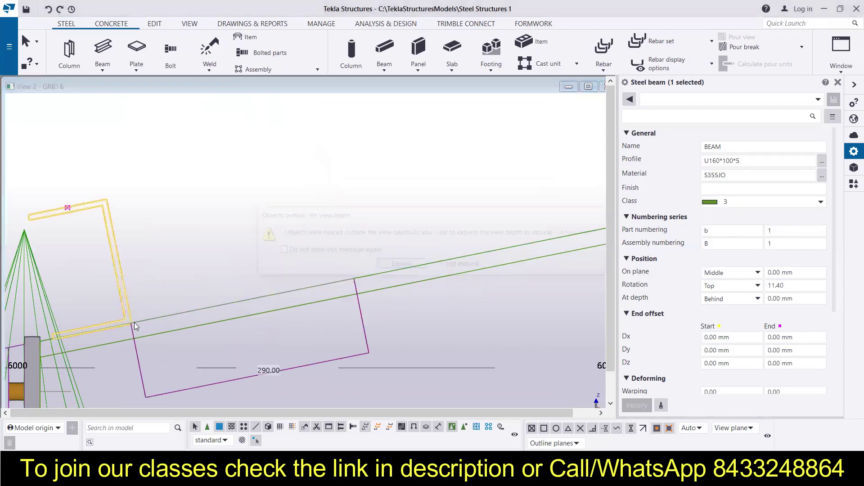
pyautogui.click(401, 264)
# - Change the channel purlin's class to 6 and apply it
pyautogui.scroll(3, 101, 315)
pyautogui.moveTo(83, 349); pyautogui.dragTo(326, 286, button='middle')
pyautogui.scroll(3, 327, 285)
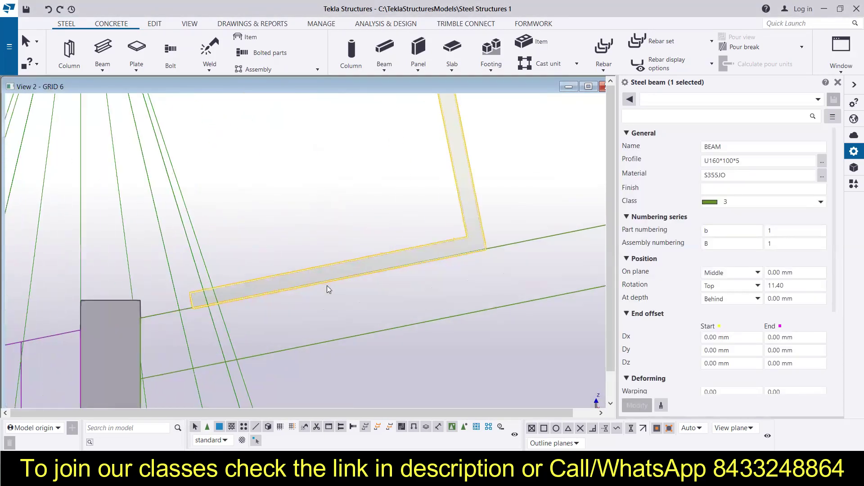
pyautogui.click(410, 187)
pyautogui.scroll(-2, 202, 235)
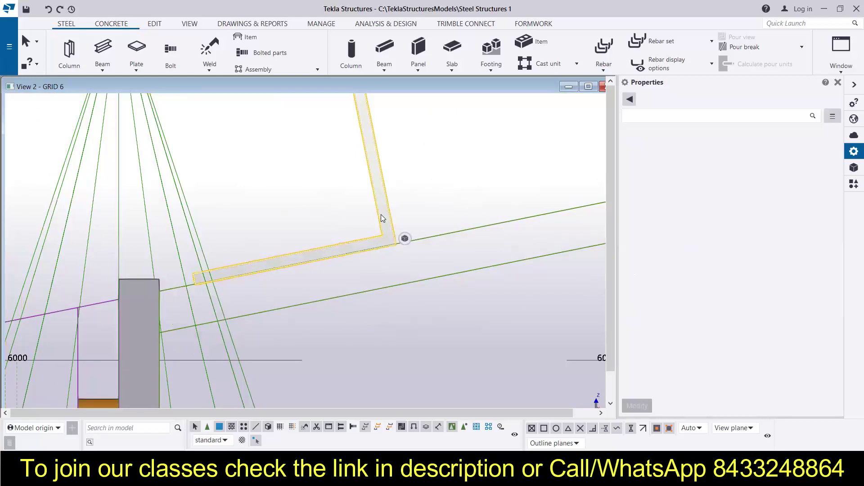
pyautogui.rightClick(380, 177)
pyautogui.click(765, 202)
pyautogui.click(733, 281)
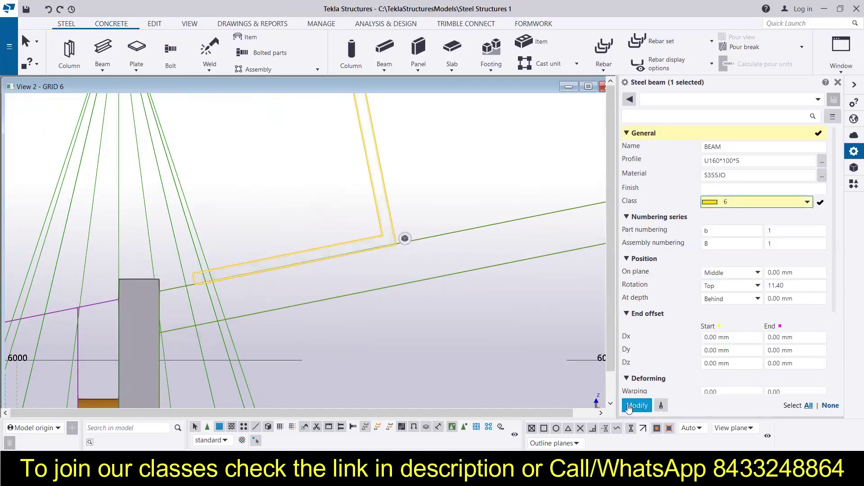
pyautogui.click(630, 408)
pyautogui.click(406, 179)
# - In the 3D view, copy the channel purlin from its near end corner to its far end corner to continue the line
pyautogui.scroll(-1, 216, 236)
pyautogui.scroll(-3, 203, 253)
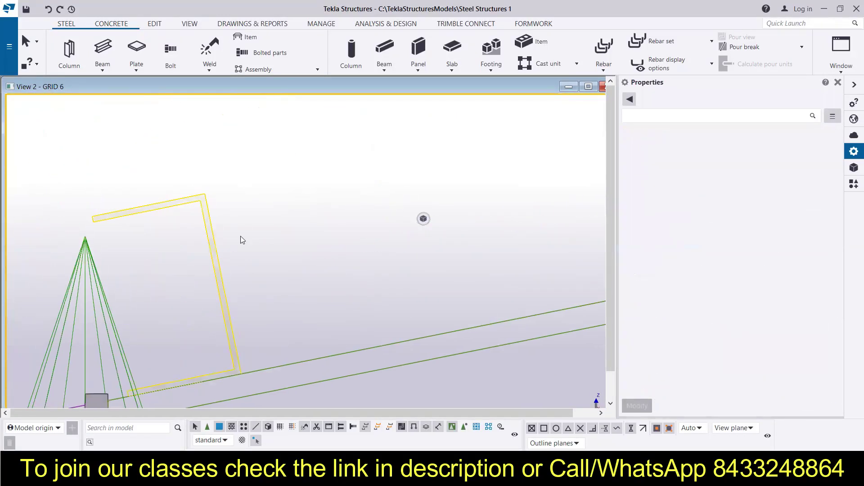
pyautogui.hotkey('ctrl', 'Tab')
pyautogui.scroll(-1, 280, 196)
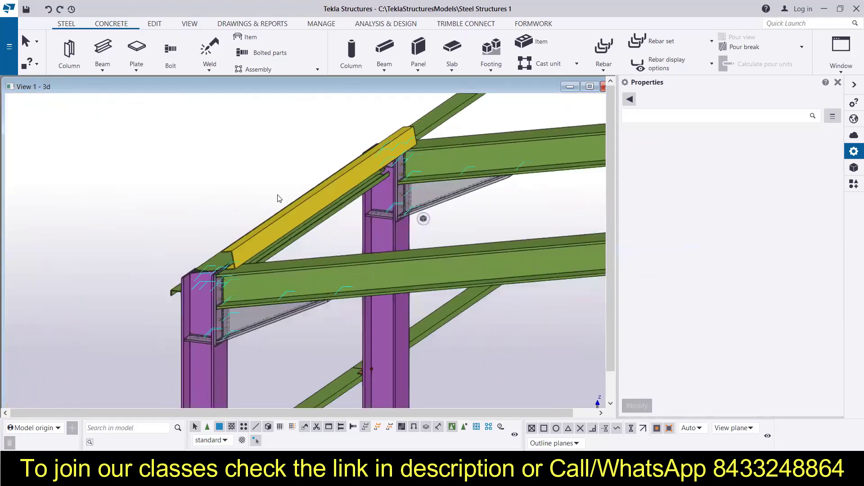
pyautogui.moveTo(310, 178); pyautogui.dragTo(229, 255, button='middle')
pyautogui.scroll(4, 157, 316)
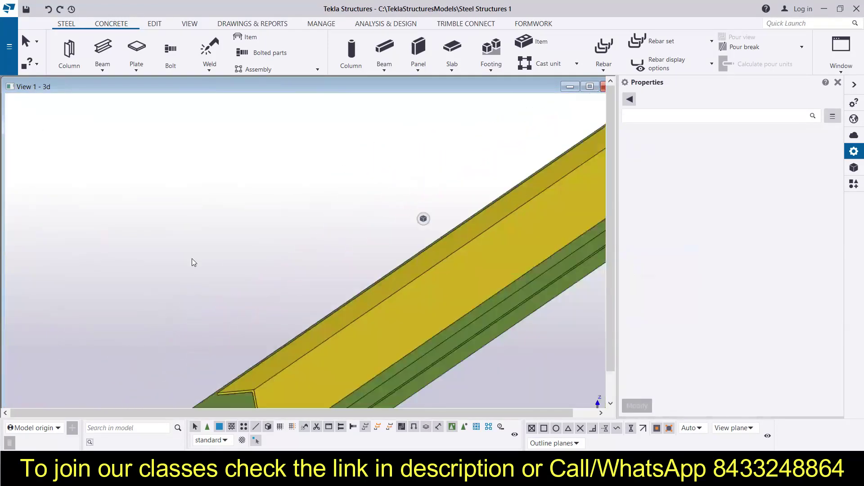
pyautogui.scroll(-2, 255, 324)
pyautogui.click(251, 326)
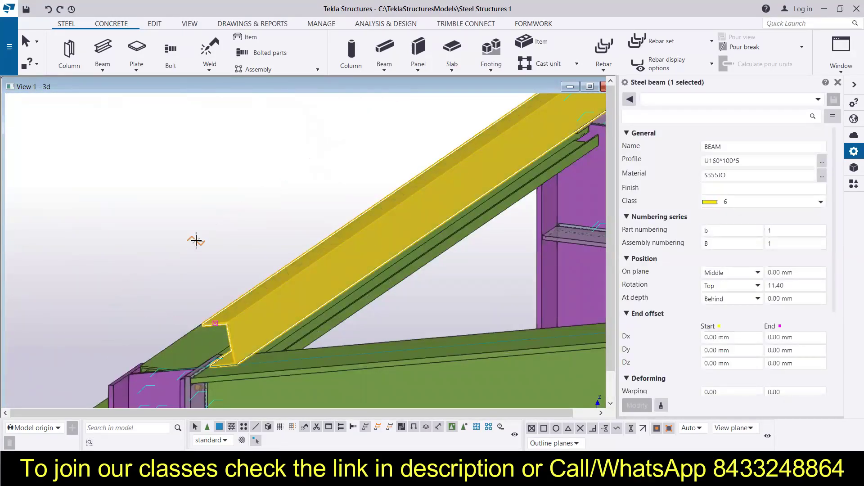
pyautogui.scroll(5, 198, 316)
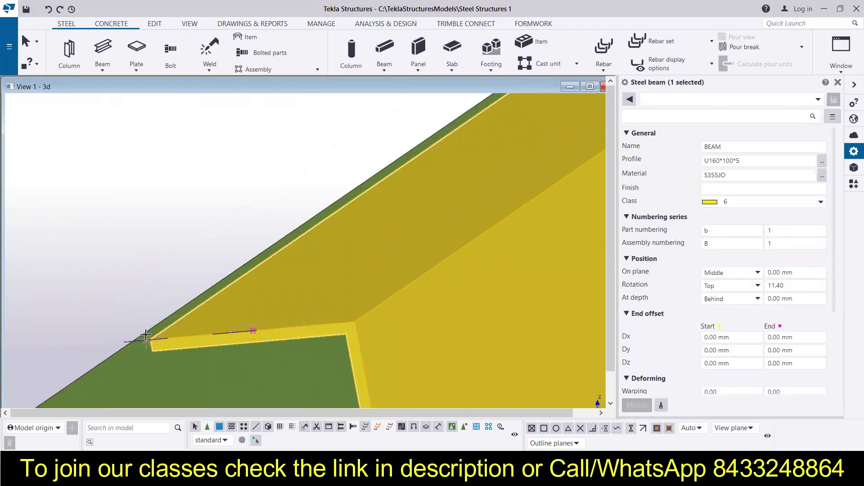
pyautogui.click(151, 339)
pyautogui.scroll(-3, 116, 305)
pyautogui.moveTo(405, 171); pyautogui.dragTo(212, 393, button='middle')
pyautogui.scroll(-4, 360, 281)
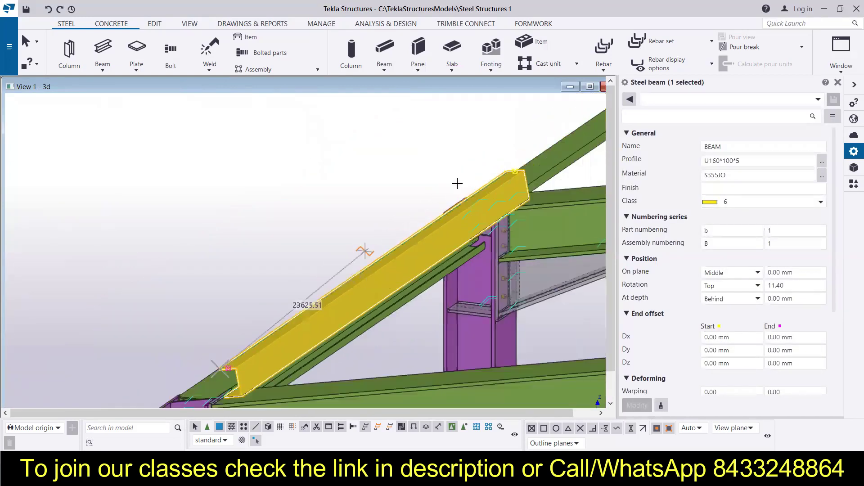
pyautogui.moveTo(511, 164); pyautogui.dragTo(316, 293, button='middle')
pyautogui.scroll(3, 315, 293)
pyautogui.click(268, 338)
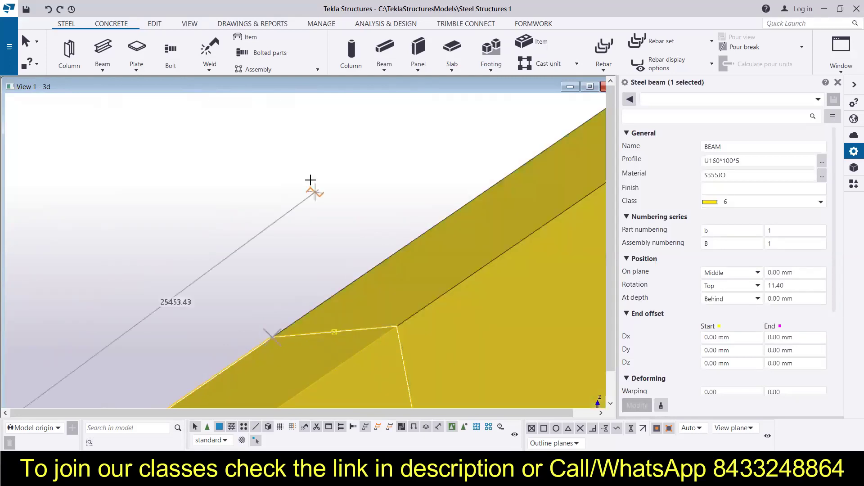
pyautogui.scroll(-5, 301, 157)
pyautogui.press('Escape')
pyautogui.scroll(1, 408, 206)
pyautogui.click(409, 206)
pyautogui.scroll(3, 316, 250)
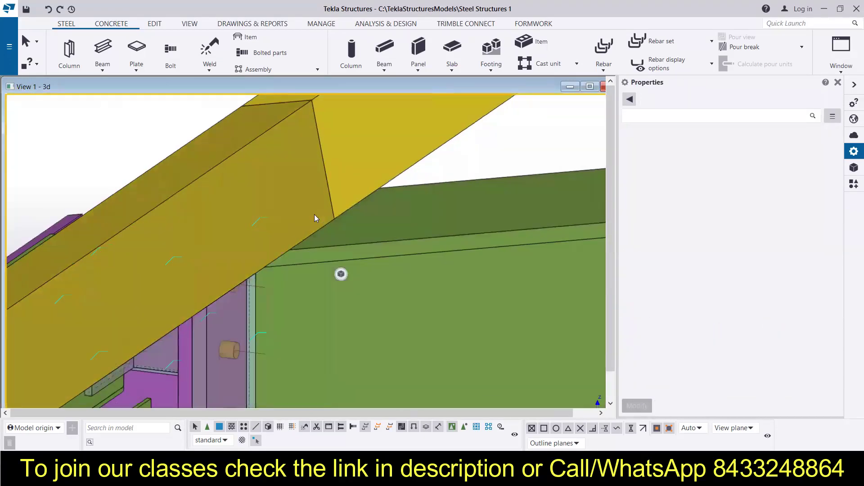
pyautogui.scroll(-7, 322, 191)
pyautogui.scroll(5, 215, 257)
pyautogui.scroll(3, 211, 269)
pyautogui.moveTo(212, 269); pyautogui.dragTo(327, 213, button='middle')
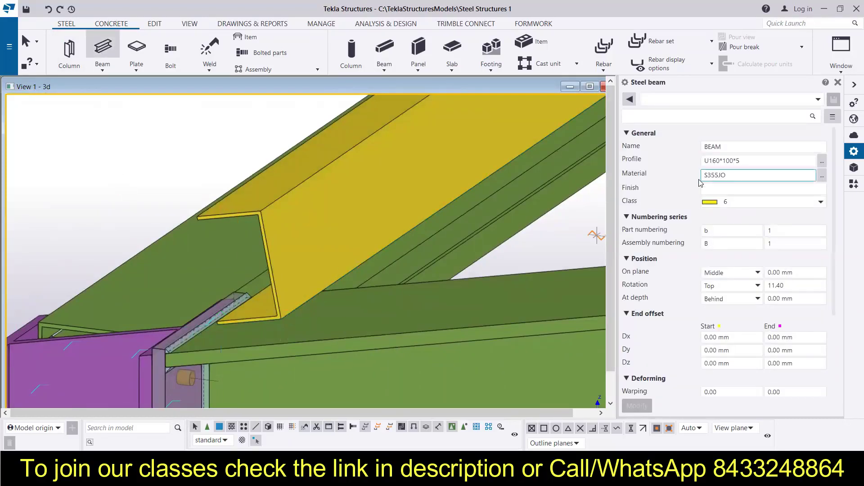
pyautogui.scroll(2, 327, 307)
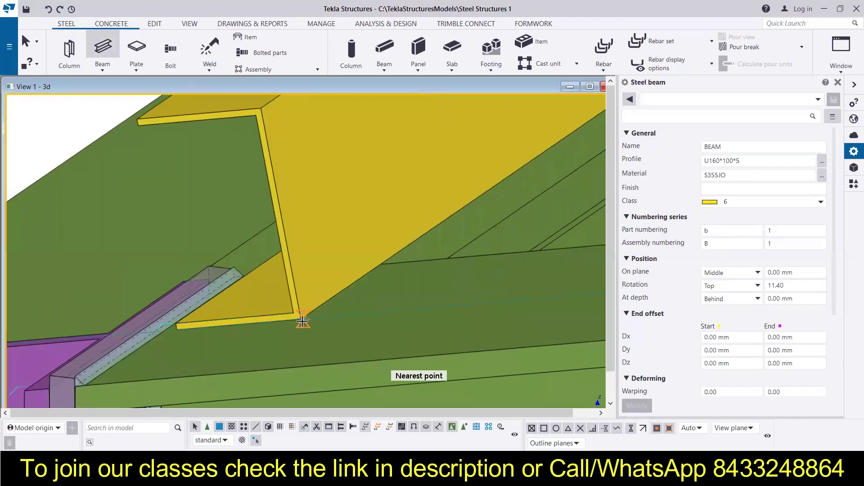
pyautogui.press('Escape')
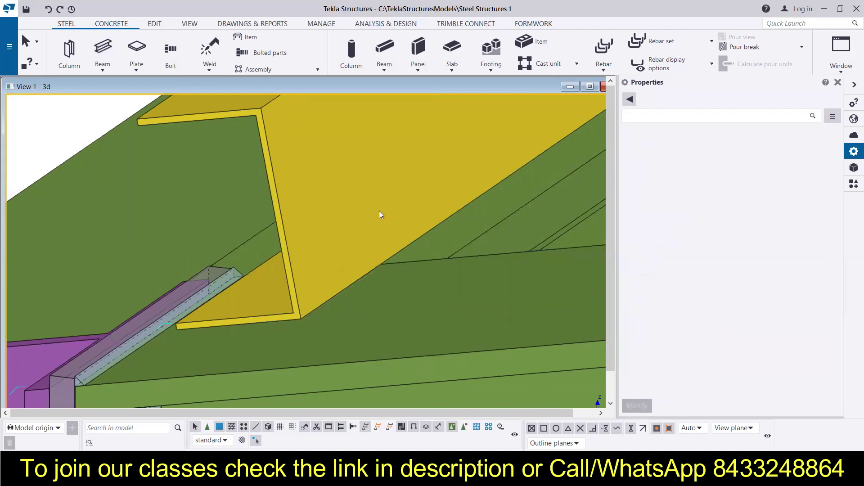
# - Check the profile of the welded angle cleat that joins the wall girt to the column
pyautogui.scroll(-8, 379, 210)
pyautogui.scroll(-6, 317, 247)
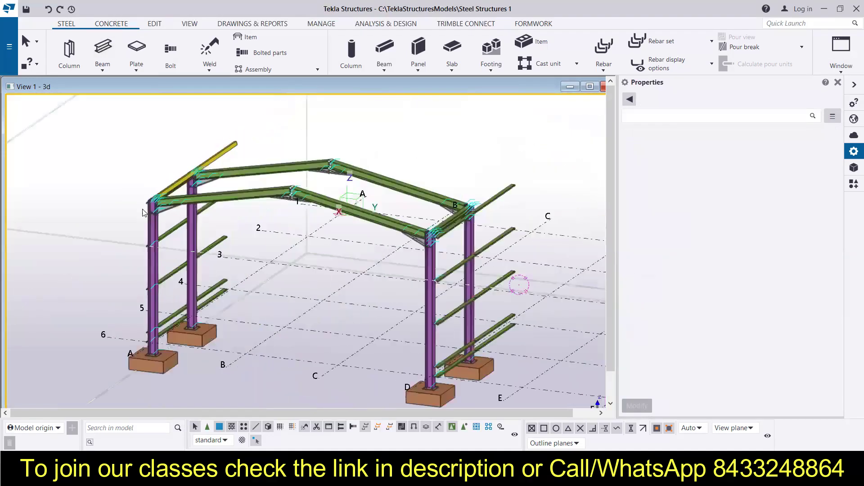
pyautogui.scroll(8, 425, 279)
pyautogui.scroll(5, 280, 275)
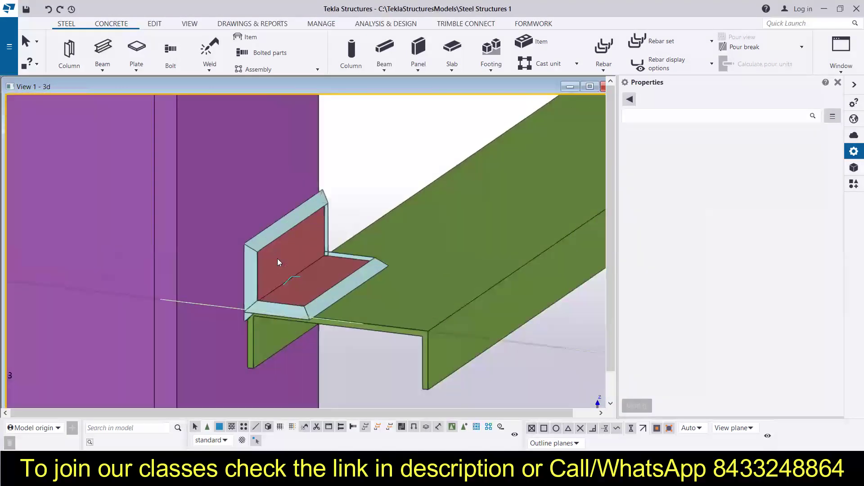
pyautogui.click(277, 258)
pyautogui.click(724, 176)
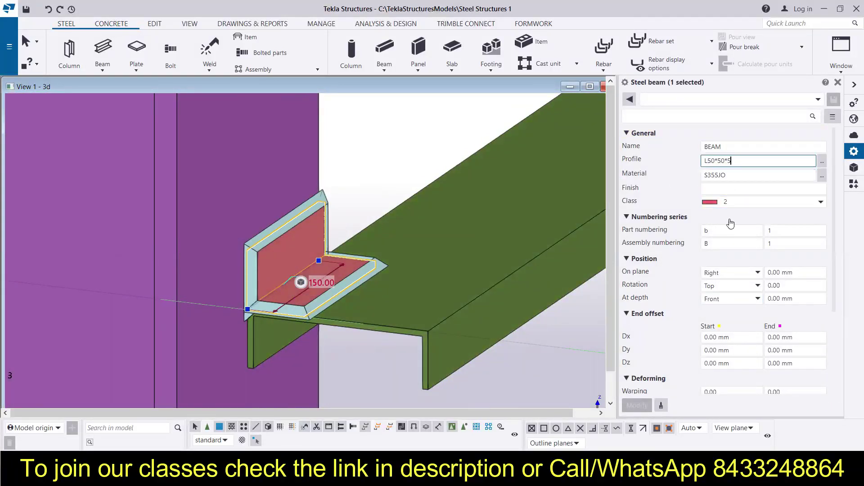
pyautogui.click(431, 166)
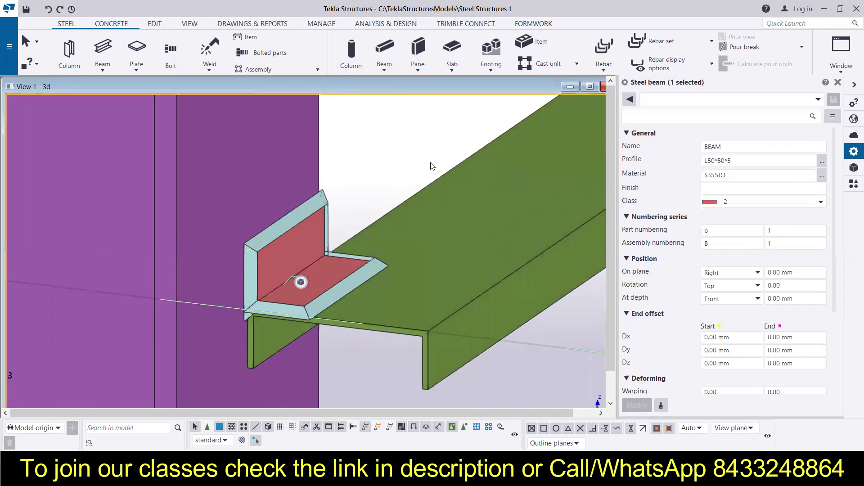
# - Model a short U160*100*5 beam on the rafter's top flange, along the channel's lower web edge between its end corner and the flange edge
pyautogui.scroll(-10, 435, 166)
pyautogui.moveTo(343, 231); pyautogui.dragTo(473, 325, button='middle')
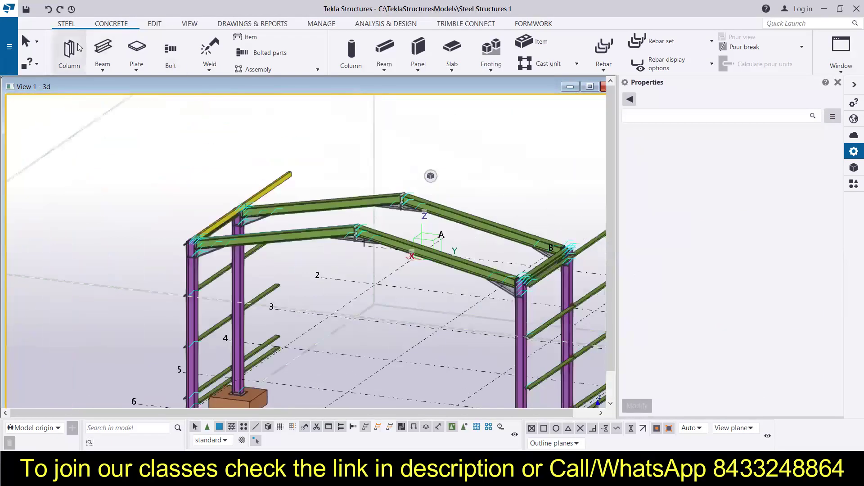
pyautogui.click(103, 48)
pyautogui.scroll(10, 203, 357)
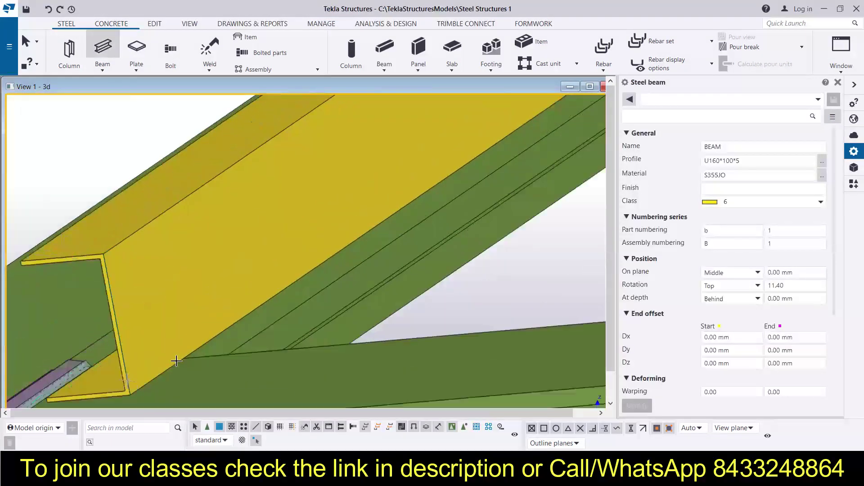
pyautogui.click(150, 387)
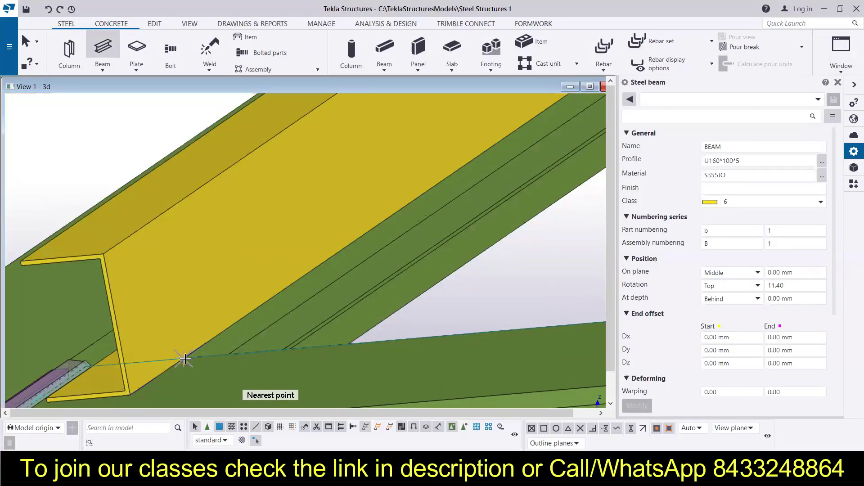
pyautogui.click(184, 361)
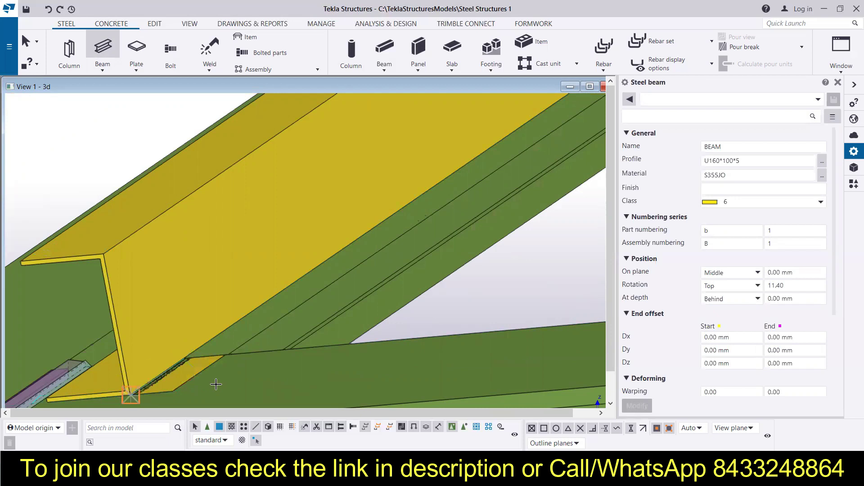
pyautogui.scroll(4, 216, 384)
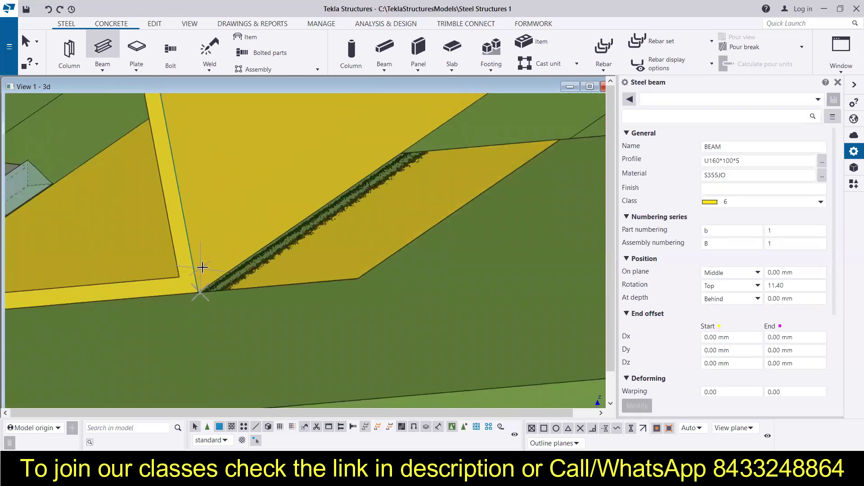
# - Select the bolted angle cleat above the wall girt at the column and examine its profile and material
pyautogui.scroll(-10, 202, 267)
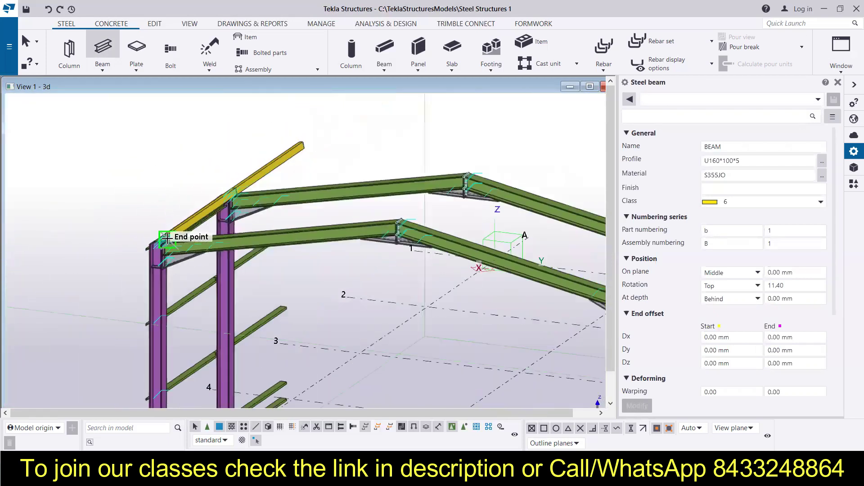
pyautogui.scroll(10, 396, 293)
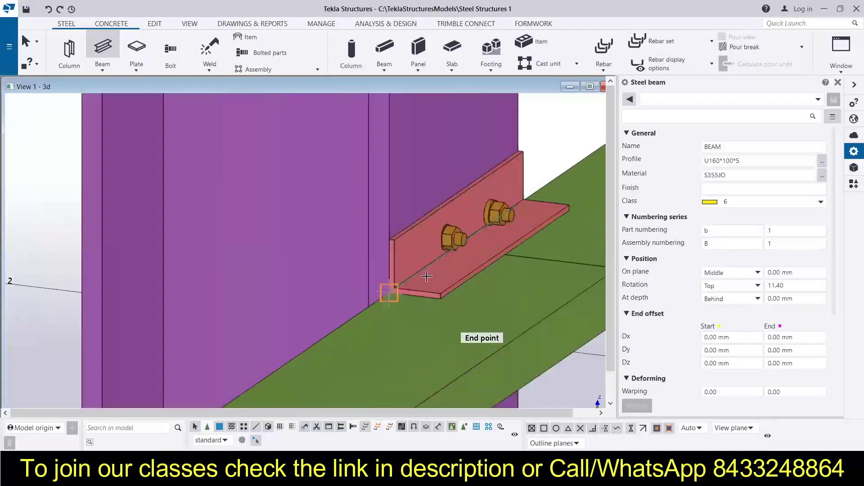
pyautogui.press('Escape')
pyautogui.click(426, 278)
pyautogui.rightClick(407, 261)
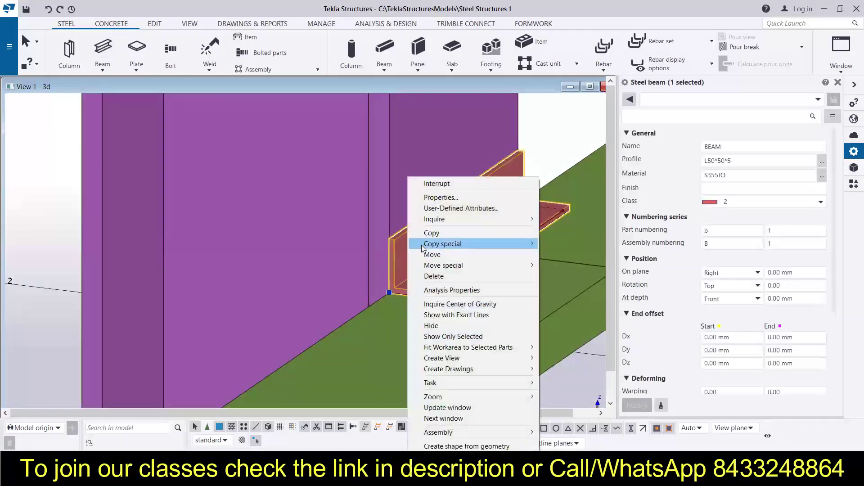
pyautogui.click(396, 268)
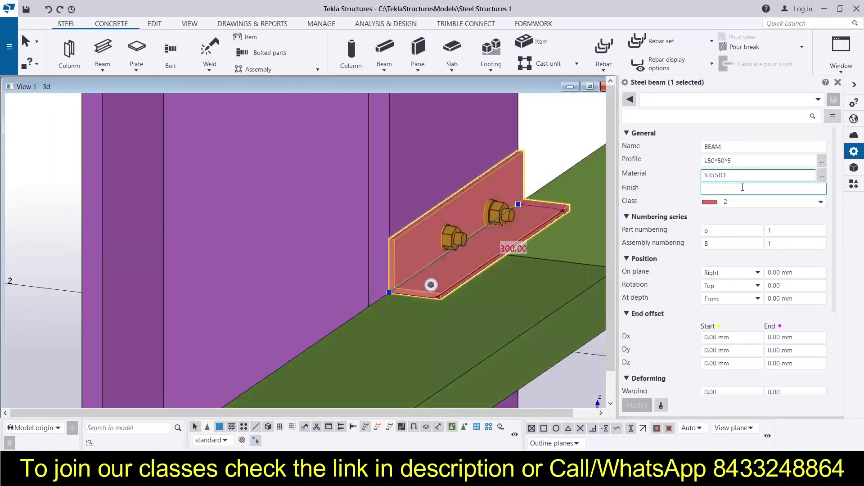
# - Model an L50*50*5 angle cleat in S355JO, 150 mm long, on the end-frame rafter along the channel's lower web edge from its end corner
pyautogui.click(822, 176)
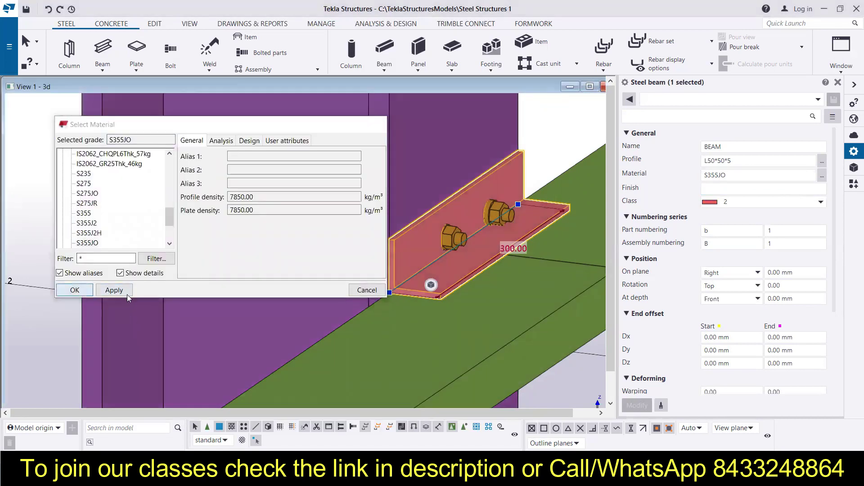
pyautogui.click(126, 292)
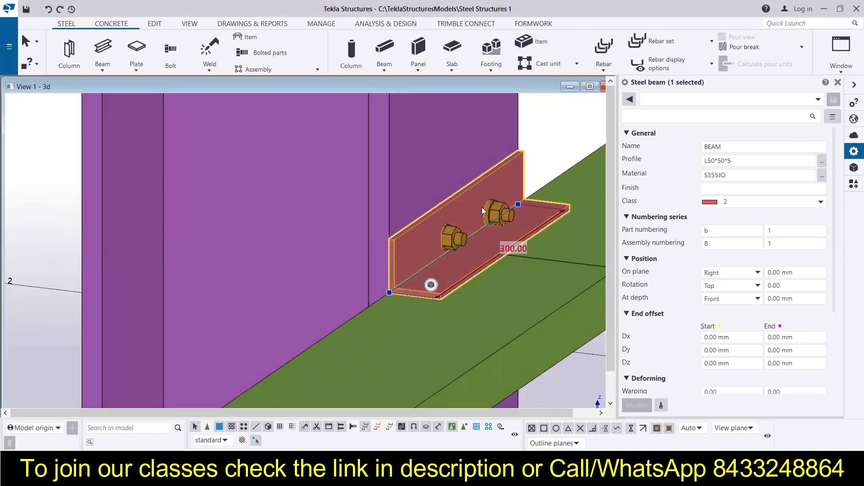
pyautogui.scroll(-5, 481, 207)
pyautogui.scroll(-1, 482, 210)
pyautogui.click(103, 49)
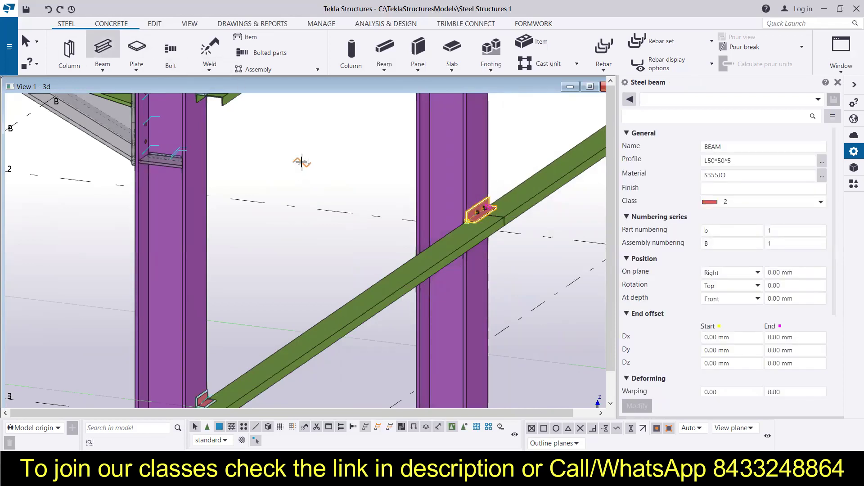
pyautogui.scroll(-6, 315, 171)
pyautogui.scroll(7, 342, 216)
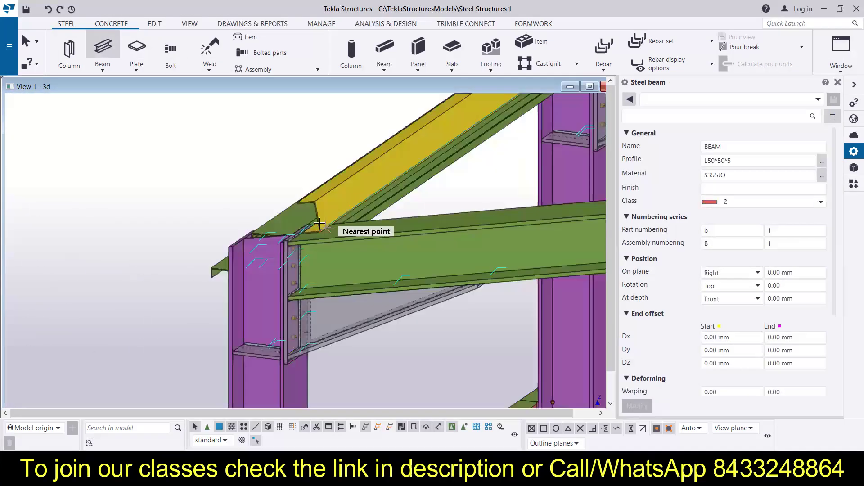
pyautogui.scroll(5, 319, 223)
pyautogui.click(313, 286)
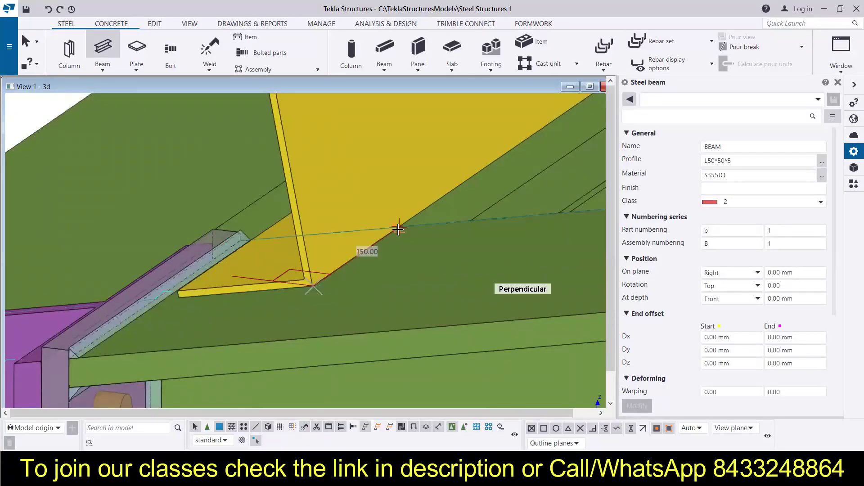
pyautogui.click(397, 228)
pyautogui.scroll(-3, 397, 228)
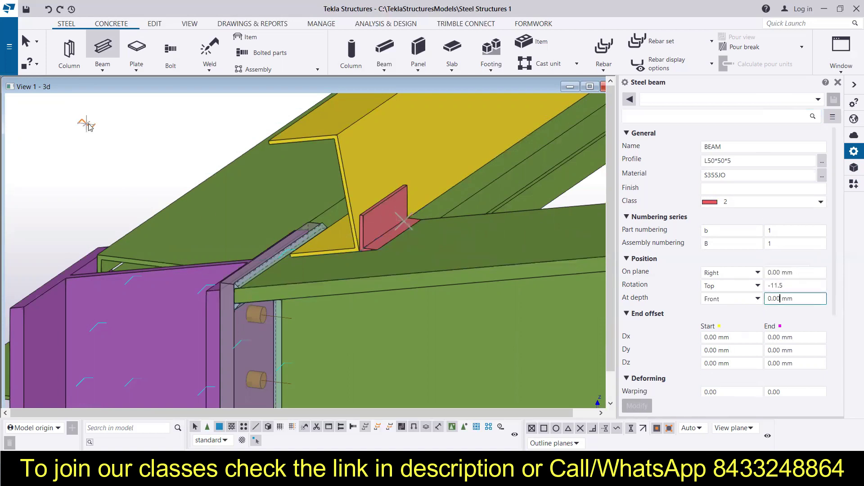
# - Set the new angle cleat's rotation to -11.4 and check its fit against the channel web and the rafter flange
pyautogui.press('Escape')
pyautogui.click(380, 225)
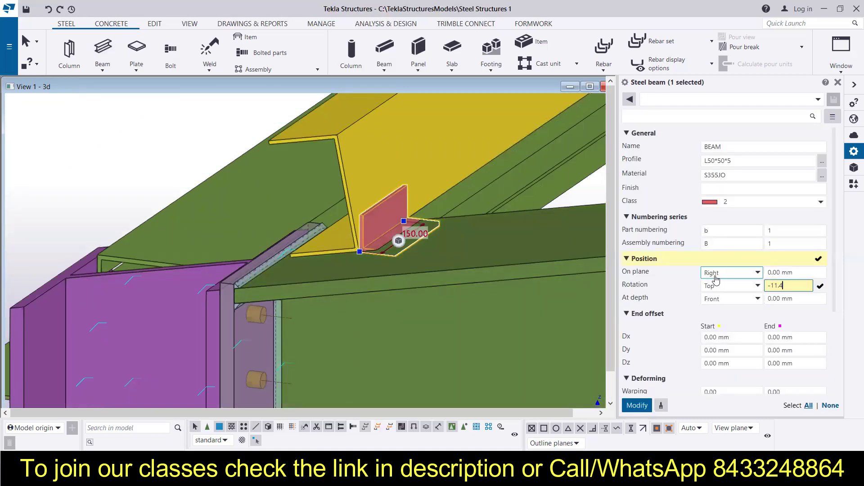
pyautogui.click(636, 405)
pyautogui.click(356, 172)
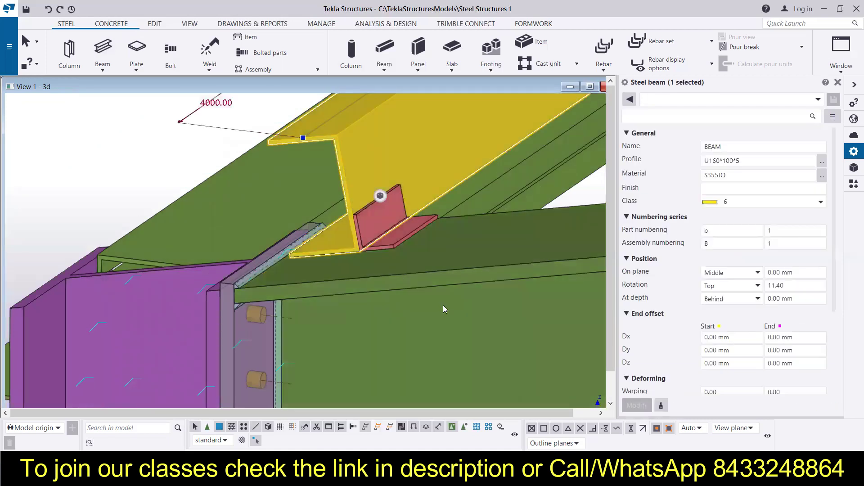
pyautogui.click(394, 230)
pyautogui.scroll(-4, 270, 238)
pyautogui.scroll(6, 323, 221)
pyautogui.moveTo(216, 338); pyautogui.dragTo(338, 263, button='middle')
pyautogui.scroll(3, 356, 246)
pyautogui.scroll(-9, 387, 218)
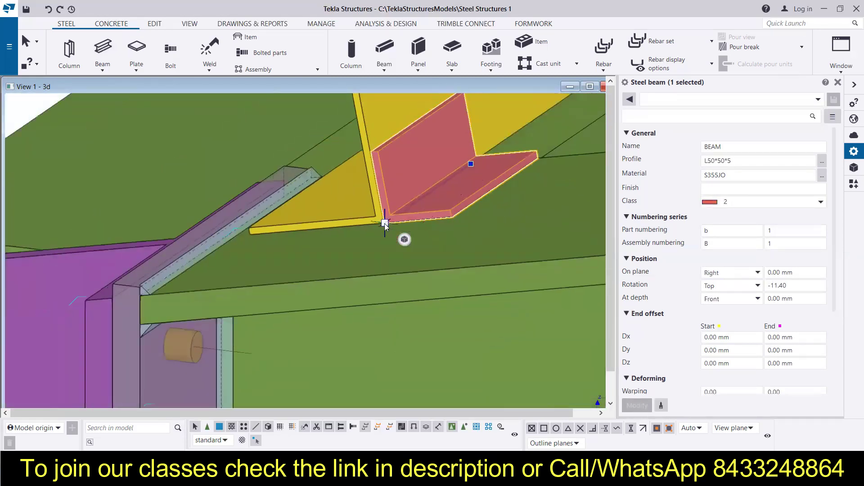
# - Model a 300 mm long L50*50*5 angle cleat across the second frame's rafter flange, along the lower web edge at the channels' joint
pyautogui.moveTo(382, 225); pyautogui.dragTo(182, 323, button='middle')
pyautogui.scroll(-2, 234, 272)
pyautogui.scroll(4, 423, 151)
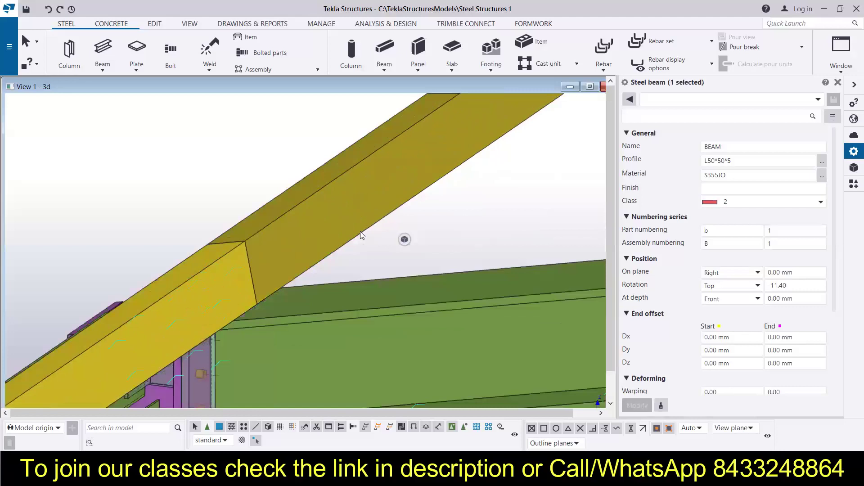
pyautogui.scroll(-2, 360, 232)
pyautogui.scroll(4, 298, 250)
pyautogui.click(103, 47)
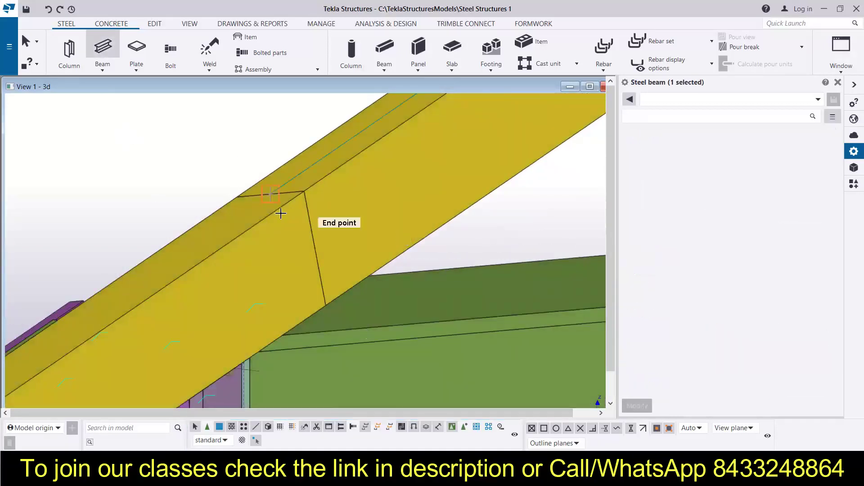
pyautogui.click(285, 335)
pyautogui.click(372, 275)
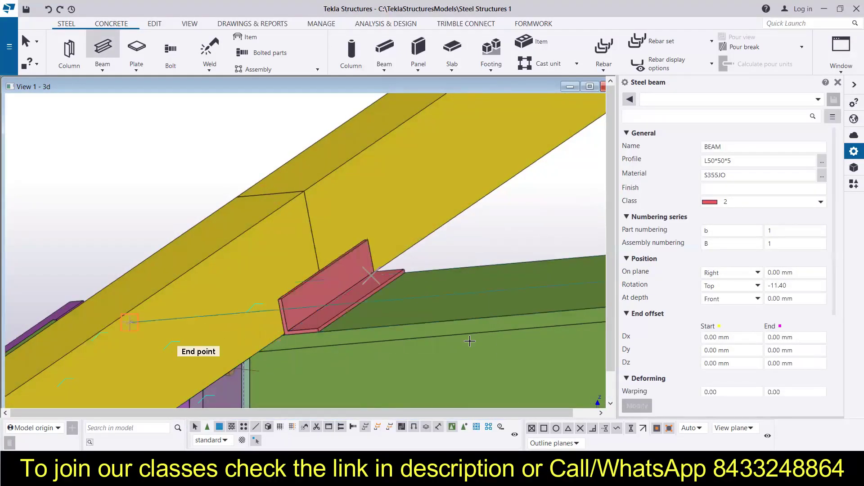
pyautogui.press('Escape')
# - Copy both eaves channels and their two angle cleats from the near channel's lower web corner to a second purlin line up the rafter
pyautogui.scroll(-4, 423, 260)
pyautogui.scroll(-3, 400, 176)
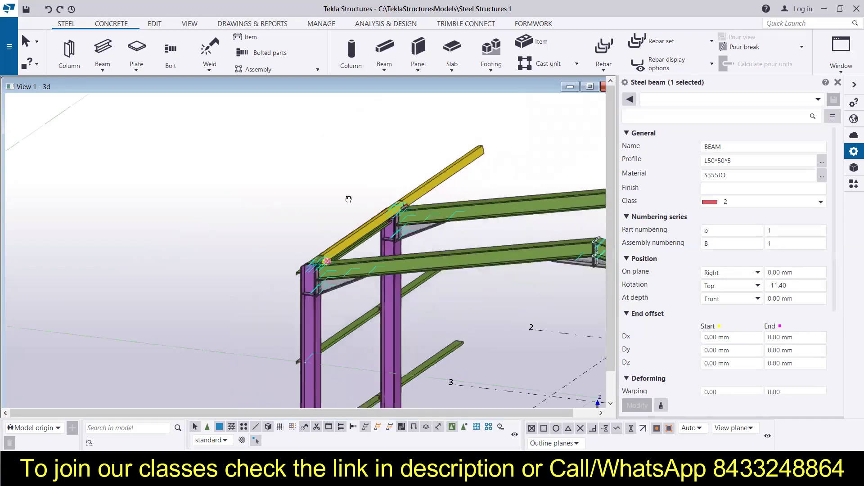
pyautogui.scroll(3, 401, 189)
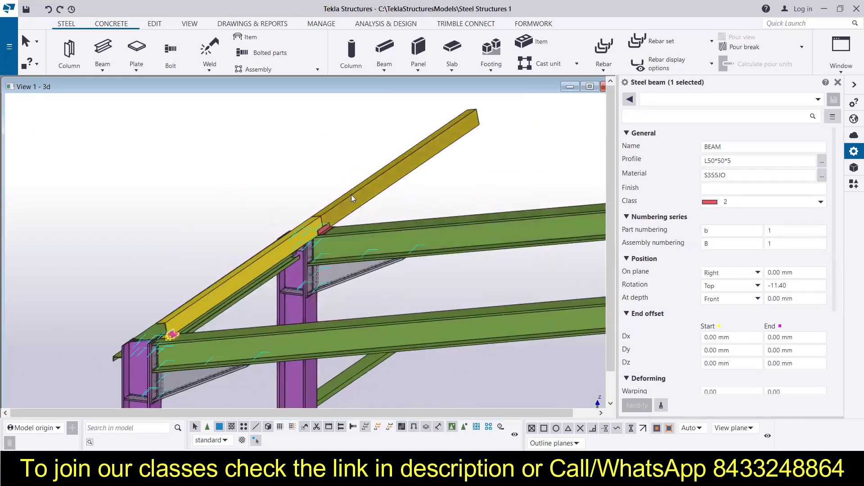
pyautogui.click(345, 209)
pyautogui.scroll(5, 288, 227)
pyautogui.keyDown('ctrl'); pyautogui.click(419, 242); pyautogui.keyUp('ctrl')
pyautogui.keyDown('ctrl'); pyautogui.click(318, 256); pyautogui.keyUp('ctrl')
pyautogui.scroll(-2, 417, 175)
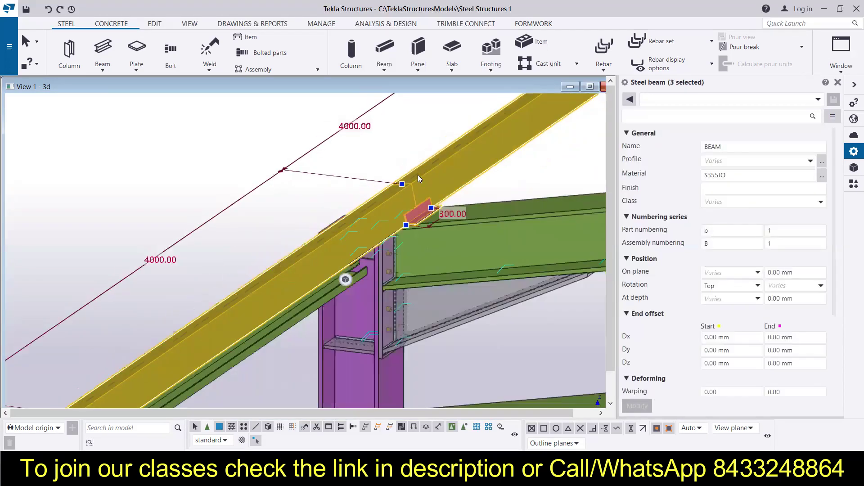
pyautogui.scroll(-2, 484, 115)
pyautogui.scroll(4, 276, 284)
pyautogui.keyDown('ctrl'); pyautogui.click(328, 287); pyautogui.keyUp('ctrl')
pyautogui.scroll(-2, 229, 221)
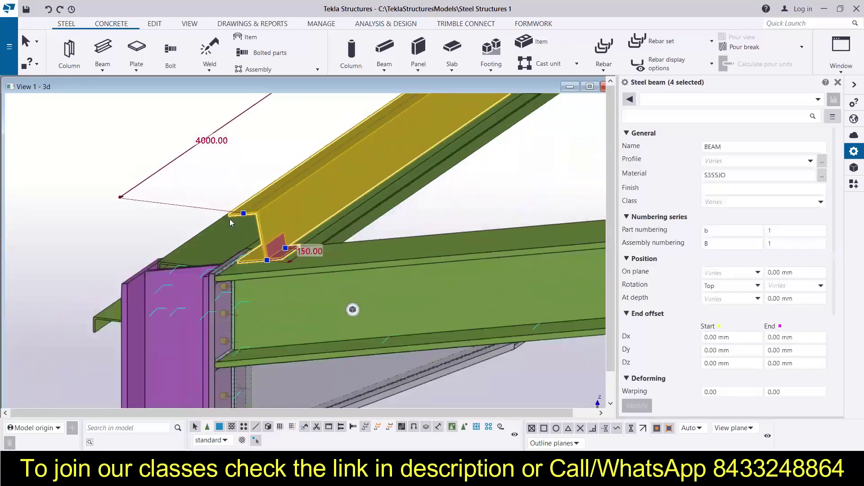
pyautogui.rightClick(281, 207)
pyautogui.click(307, 229)
pyautogui.scroll(5, 274, 262)
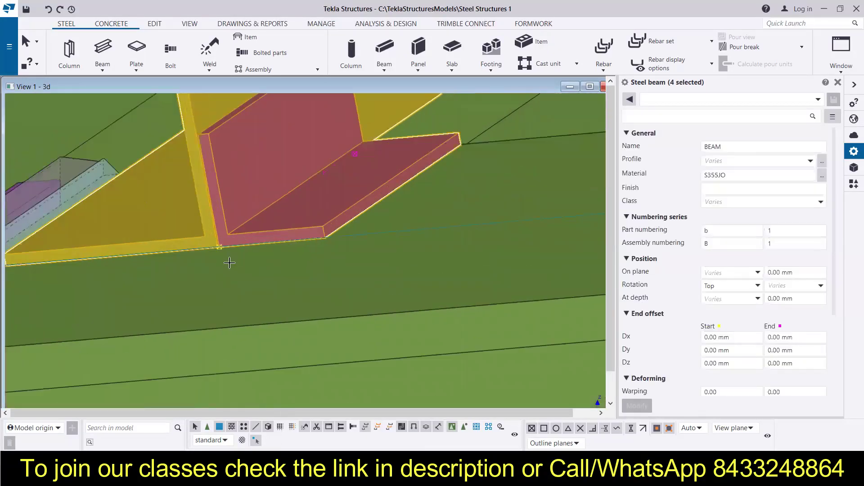
pyautogui.click(230, 263)
pyautogui.scroll(-5, 315, 270)
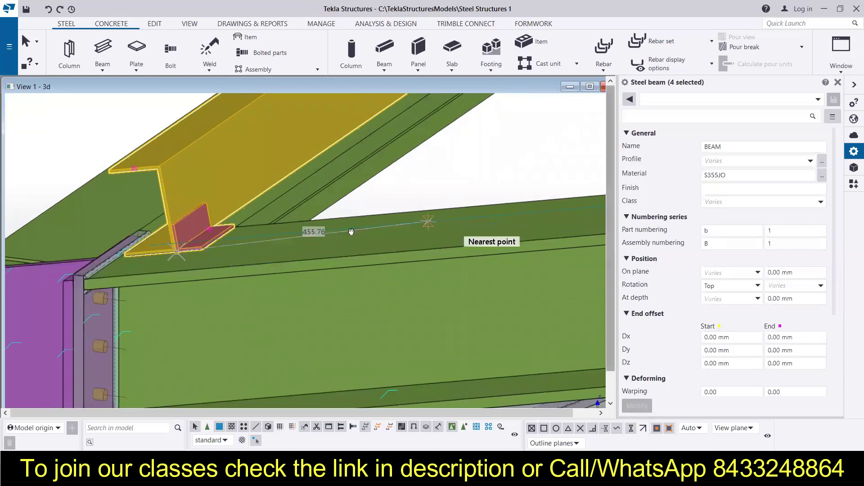
pyautogui.moveTo(351, 232); pyautogui.dragTo(248, 289, button='middle')
pyautogui.scroll(-5, 360, 284)
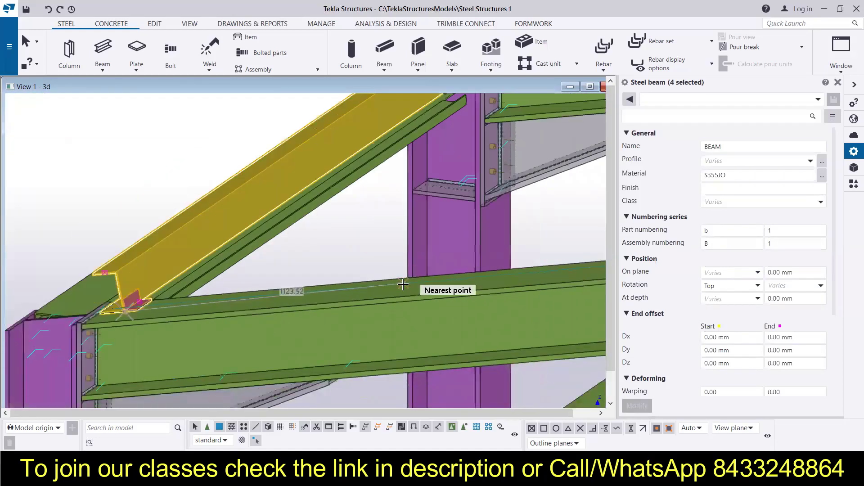
pyautogui.scroll(5, 288, 301)
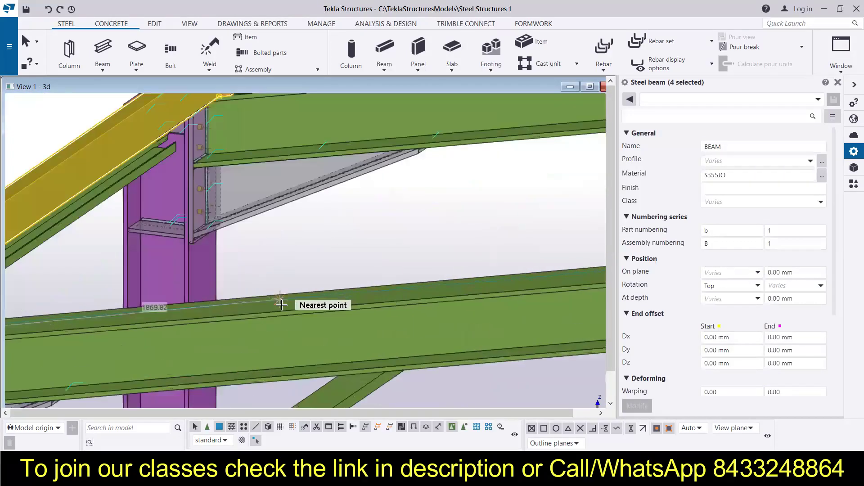
pyautogui.scroll(-6, 288, 299)
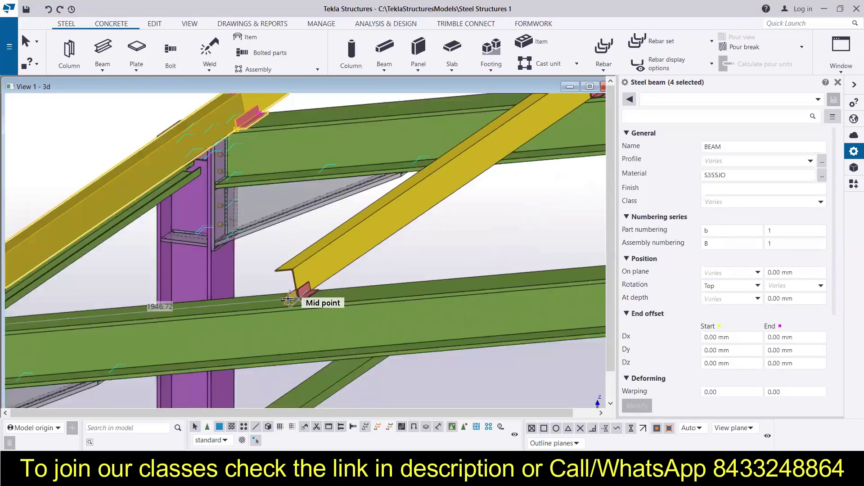
# - Place two more copies of the channels and cleats further up the rafter, the last one beside the ridge end plate
pyautogui.scroll(6, 379, 290)
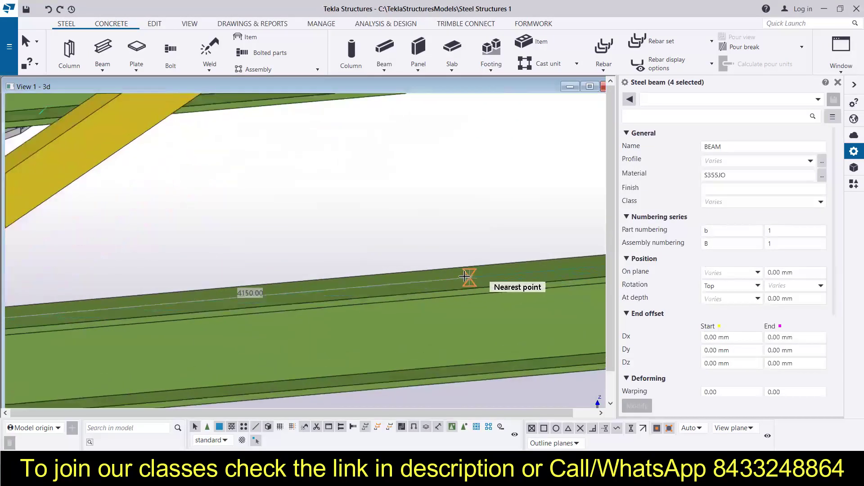
pyautogui.scroll(-6, 429, 279)
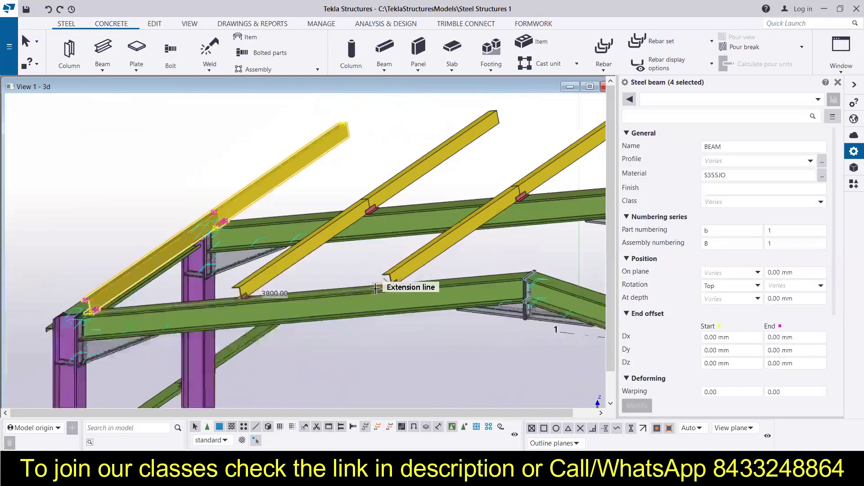
pyautogui.scroll(6, 495, 270)
pyautogui.moveTo(513, 278); pyautogui.dragTo(353, 291, button='middle')
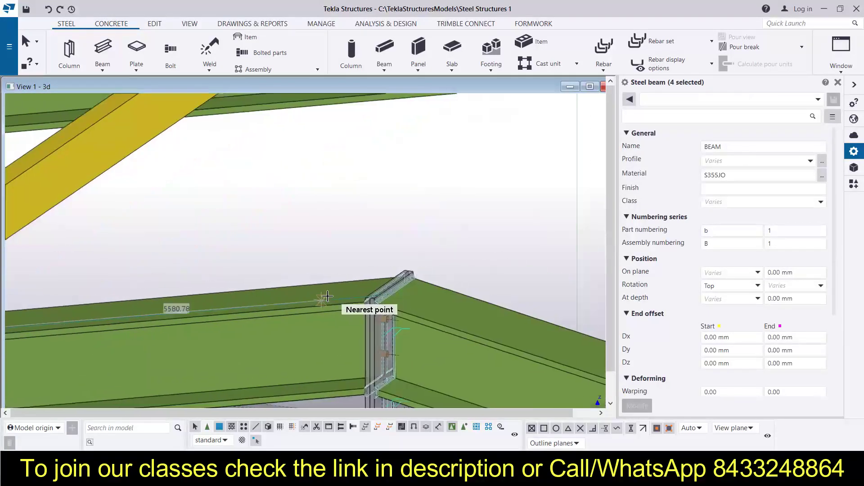
pyautogui.click(357, 291)
pyautogui.scroll(-5, 357, 292)
pyautogui.press('Escape')
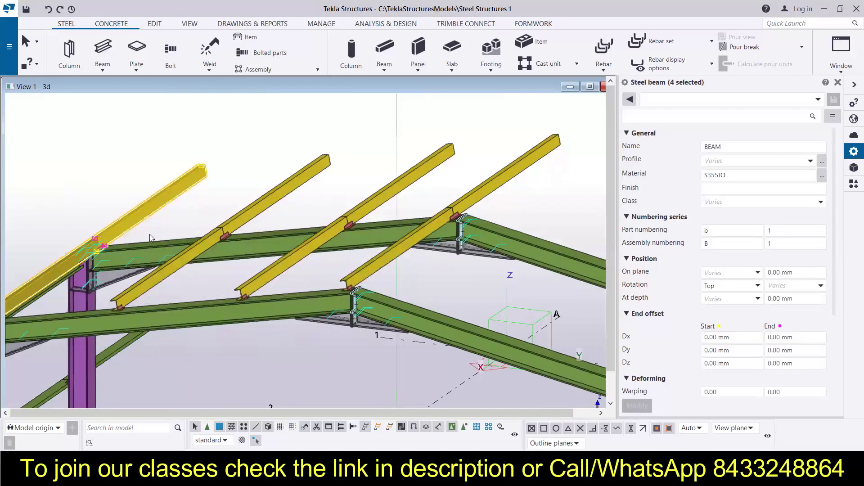
# - Add the near-bay channels of the three copied purlin lines and their cleats on the end-frame rafter to the selection
pyautogui.scroll(-3, 149, 234)
pyautogui.scroll(2, 235, 223)
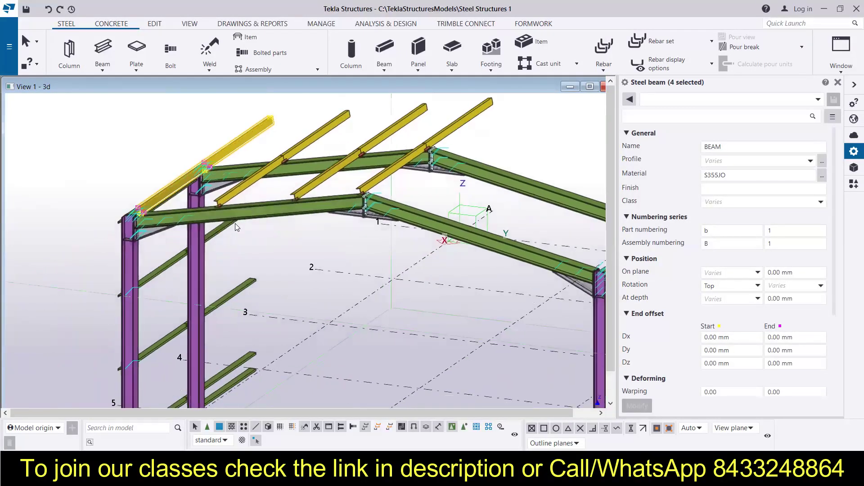
pyautogui.scroll(3, 166, 160)
pyautogui.scroll(-2, 131, 203)
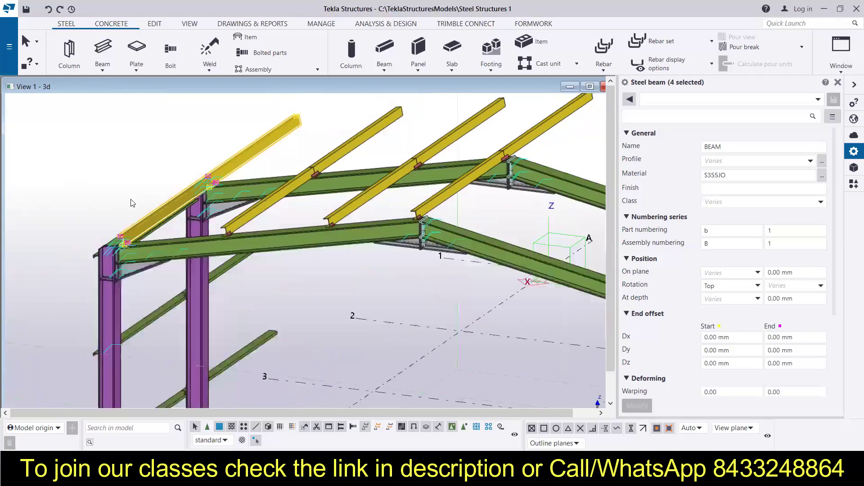
pyautogui.scroll(3, 223, 210)
pyautogui.scroll(4, 235, 260)
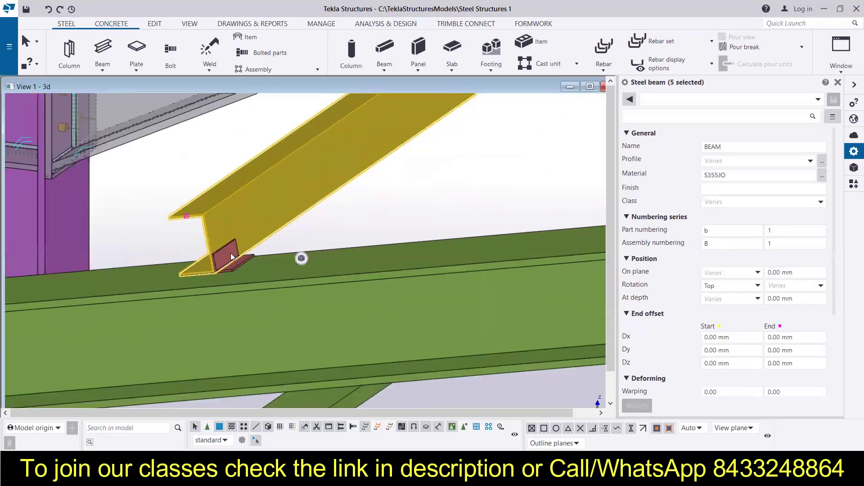
pyautogui.keyDown('ctrl'); pyautogui.click(231, 252); pyautogui.keyUp('ctrl')
pyautogui.scroll(-4, 180, 263)
pyautogui.scroll(3, 377, 224)
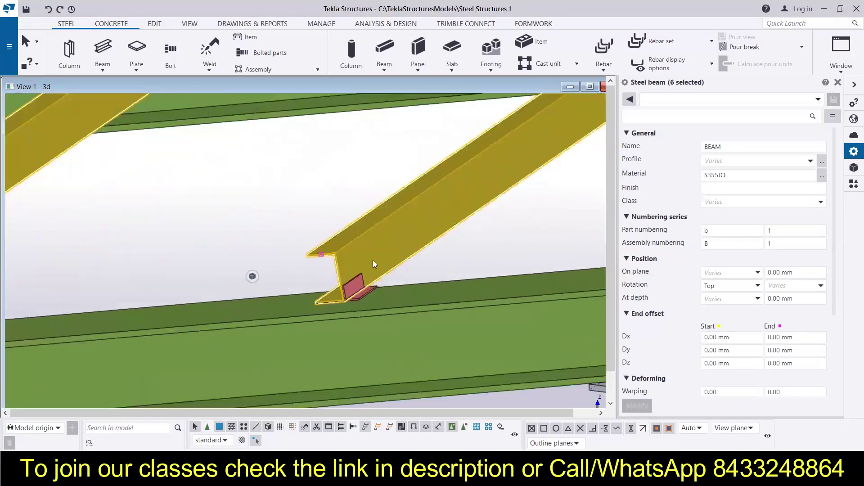
pyautogui.keyDown('ctrl'); pyautogui.click(372, 260); pyautogui.keyUp('ctrl')
pyautogui.keyDown('ctrl'); pyautogui.click(360, 285); pyautogui.keyUp('ctrl')
pyautogui.scroll(-4, 207, 266)
pyautogui.scroll(5, 384, 243)
pyautogui.keyDown('ctrl'); pyautogui.click(351, 255); pyautogui.keyUp('ctrl')
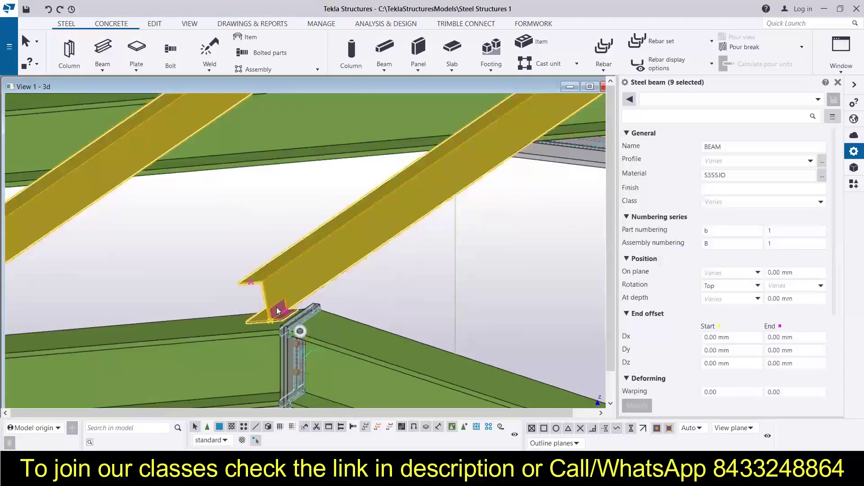
# - Add the far-bay channels of the copied purlin lines and their angle cleats on the second frame's rafter to the selection
pyautogui.scroll(-3, 276, 307)
pyautogui.scroll(3, 345, 241)
pyautogui.keyDown('ctrl'); pyautogui.click(220, 251); pyautogui.keyUp('ctrl')
pyautogui.scroll(-3, 223, 281)
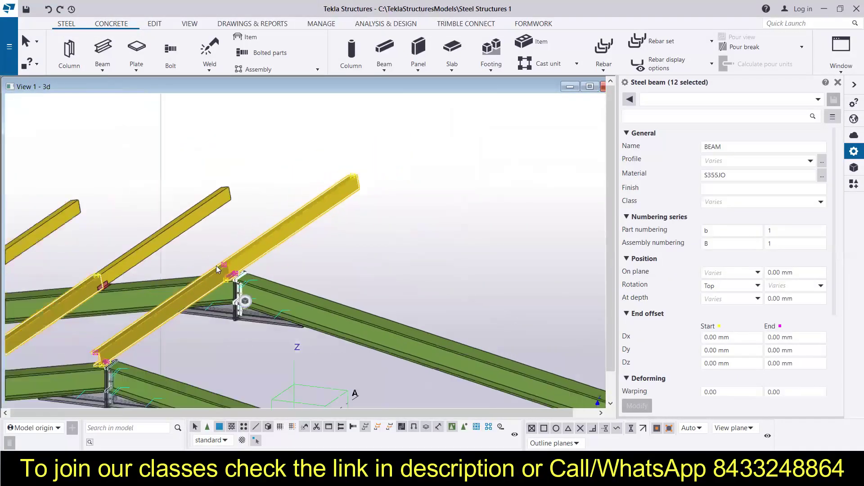
pyautogui.keyDown('ctrl'); pyautogui.click(130, 265); pyautogui.keyUp('ctrl')
pyautogui.scroll(3, 121, 288)
pyautogui.keyDown('ctrl'); pyautogui.click(121, 292); pyautogui.keyUp('ctrl')
pyautogui.scroll(-4, 121, 292)
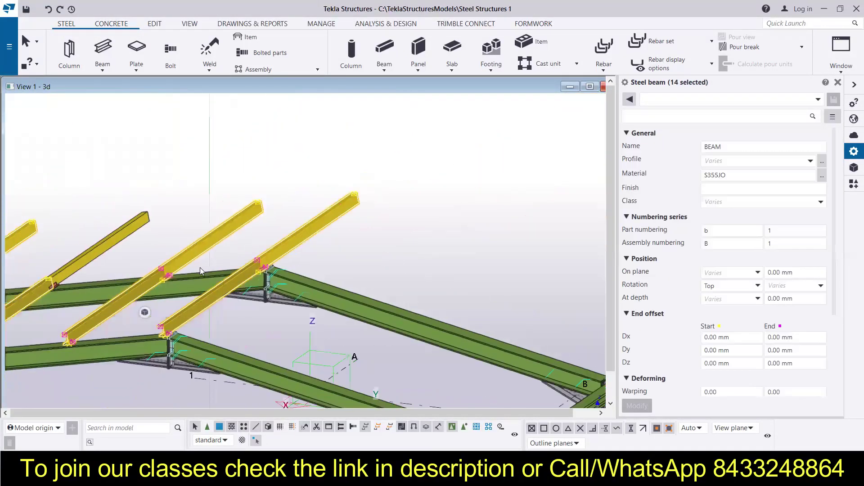
pyautogui.keyDown('ctrl'); pyautogui.moveTo(200, 267); pyautogui.dragTo(82, 258, button='middle'); pyautogui.keyUp('ctrl')
pyautogui.scroll(5, 82, 261)
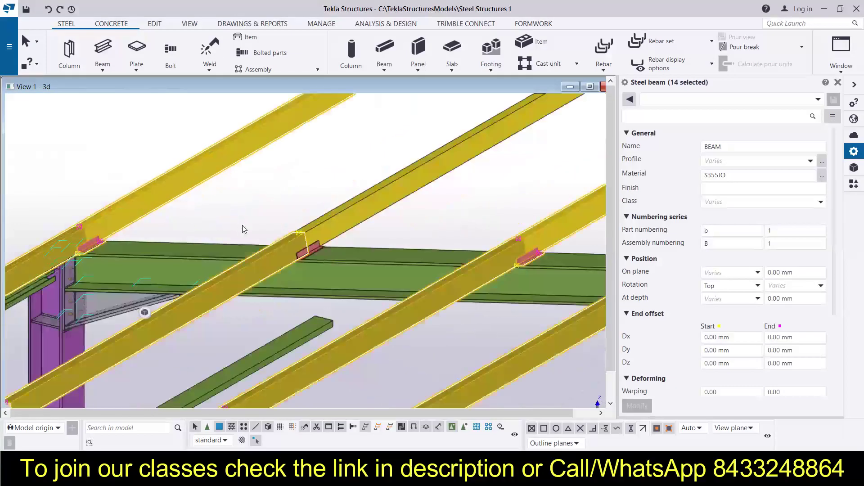
pyautogui.keyDown('ctrl'); pyautogui.click(368, 259); pyautogui.keyUp('ctrl')
pyautogui.scroll(-5, 406, 218)
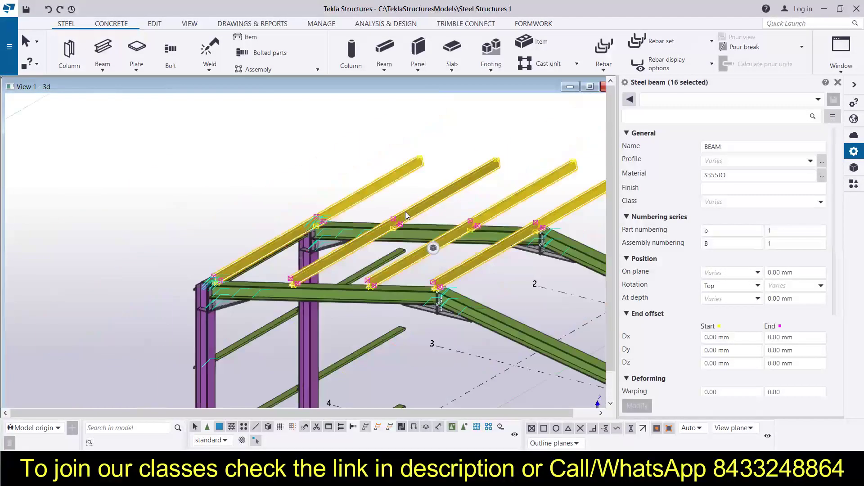
pyautogui.keyDown('ctrl'); pyautogui.click(426, 240); pyautogui.keyUp('ctrl')
# - Mirror-copy the selected purlins and cleats onto the opposite roof slope with X0 0.00, Y0 6000.00 and angle 0.00, and clear the selection
pyautogui.rightClick(390, 260)
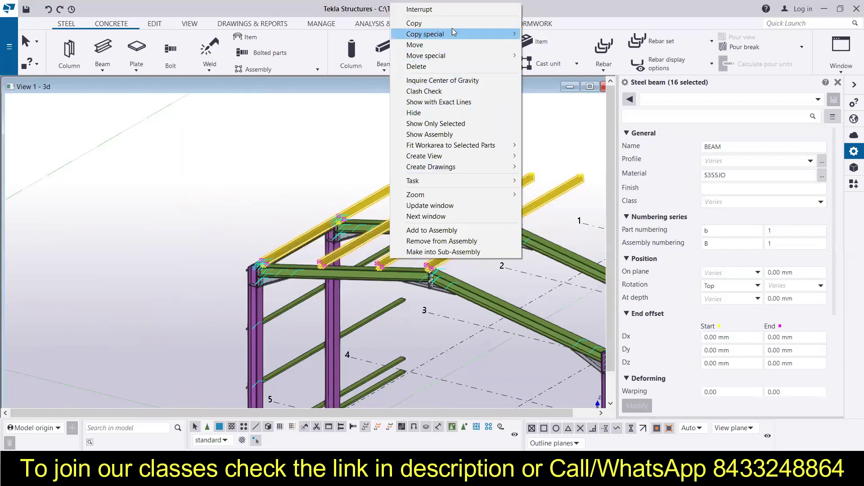
pyautogui.moveTo(517, 33)
pyautogui.click(542, 56)
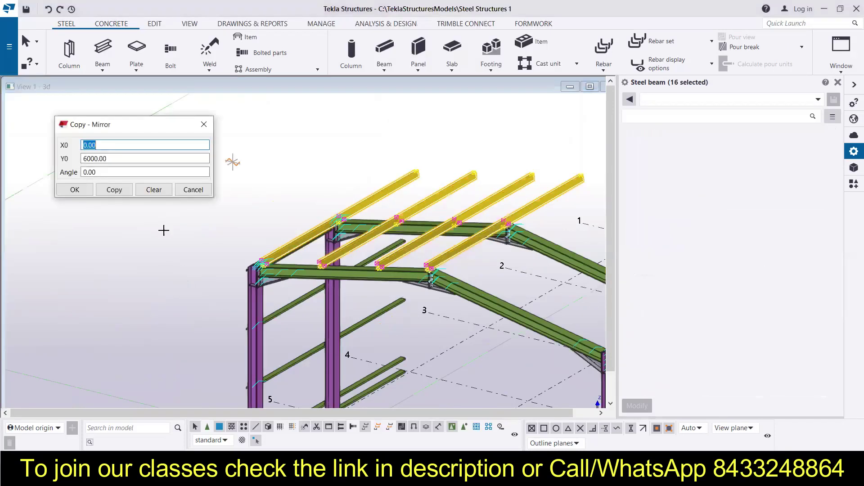
pyautogui.click(110, 190)
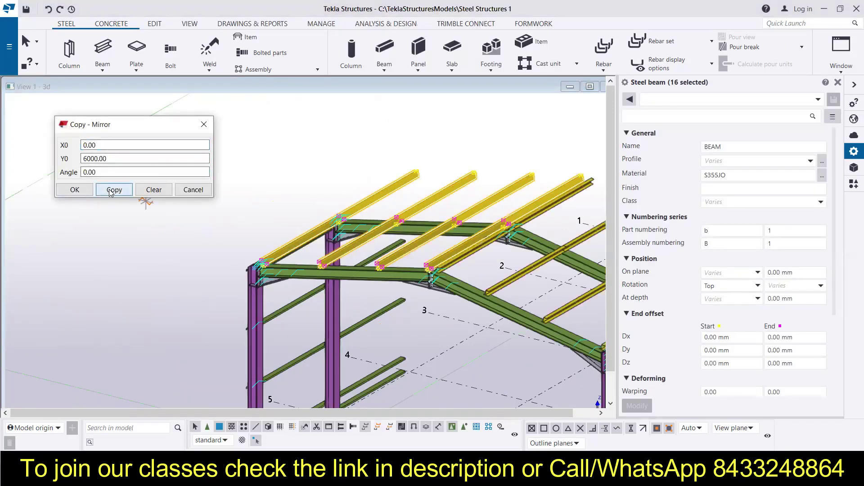
pyautogui.click(193, 190)
pyautogui.scroll(-3, 276, 208)
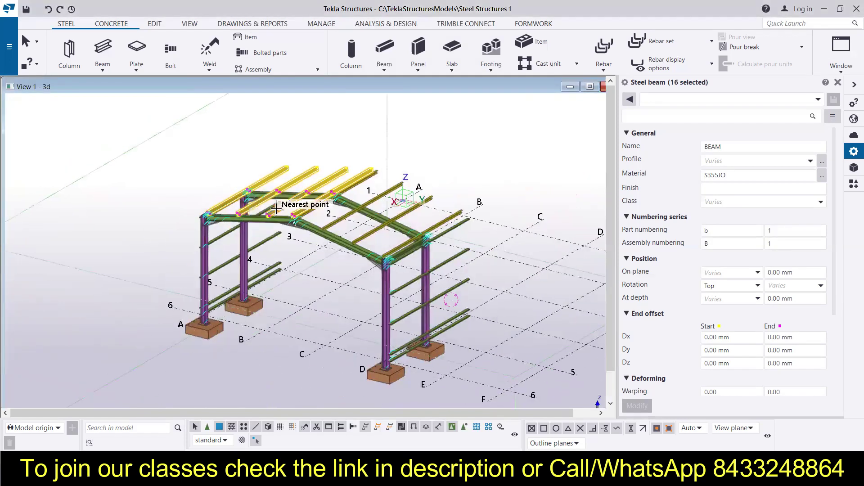
pyautogui.click(478, 145)
pyautogui.scroll(3, 273, 226)
pyautogui.moveTo(273, 226); pyautogui.dragTo(196, 236, button='middle')
pyautogui.scroll(-3, 193, 230)
pyautogui.scroll(-1, 192, 225)
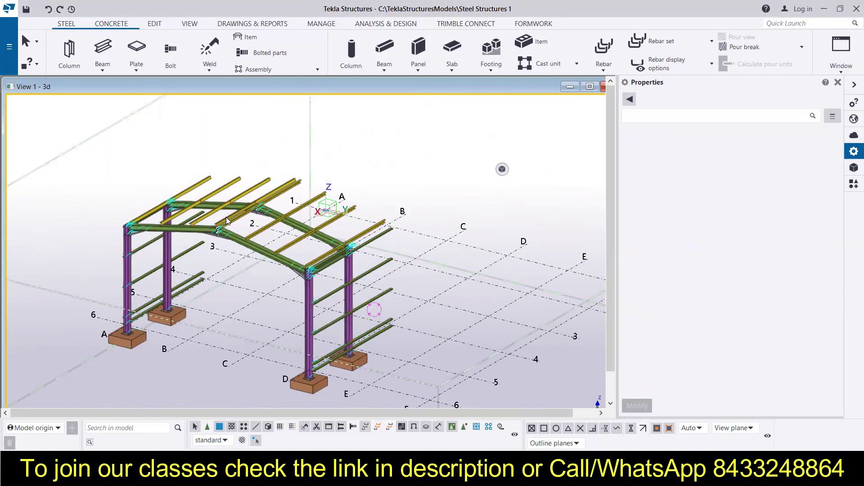
pyautogui.moveTo(255, 310); pyautogui.dragTo(276, 283, button='middle')
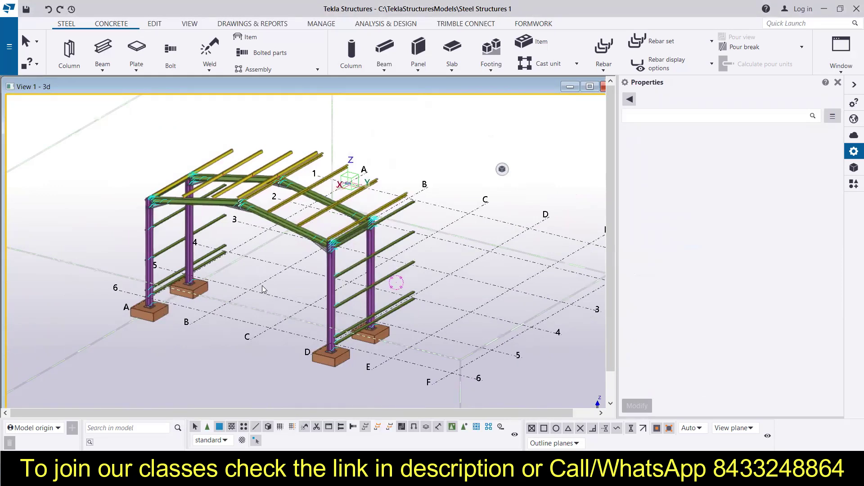
pyautogui.scroll(1, 228, 280)
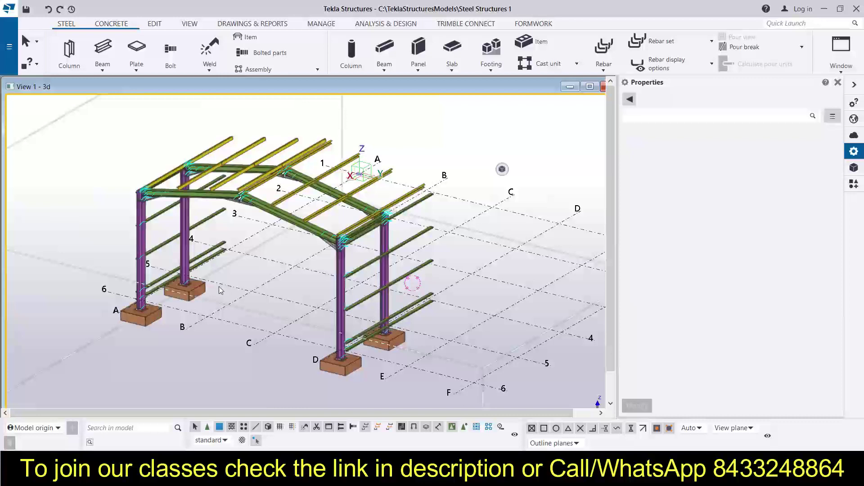